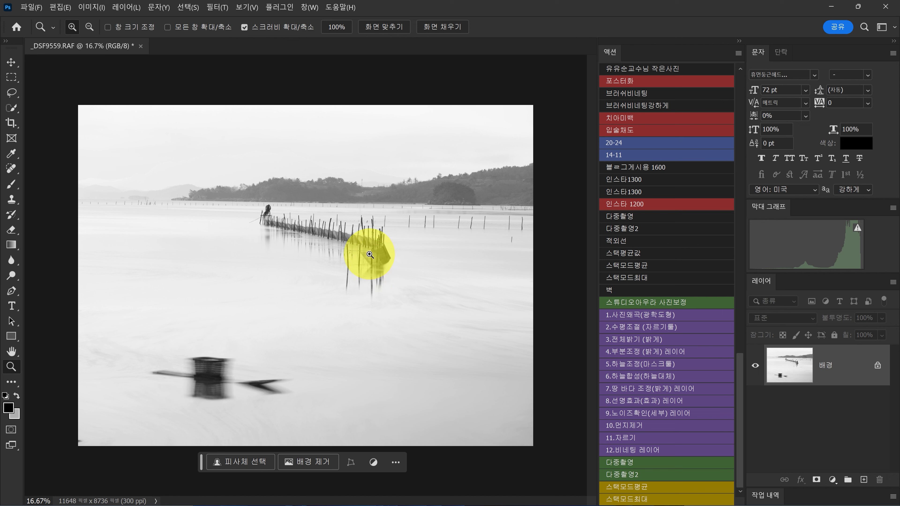
- Open the Scratch Disks page of the Preferences dialog
left_click(57, 8)
mouse_move(116, 467)
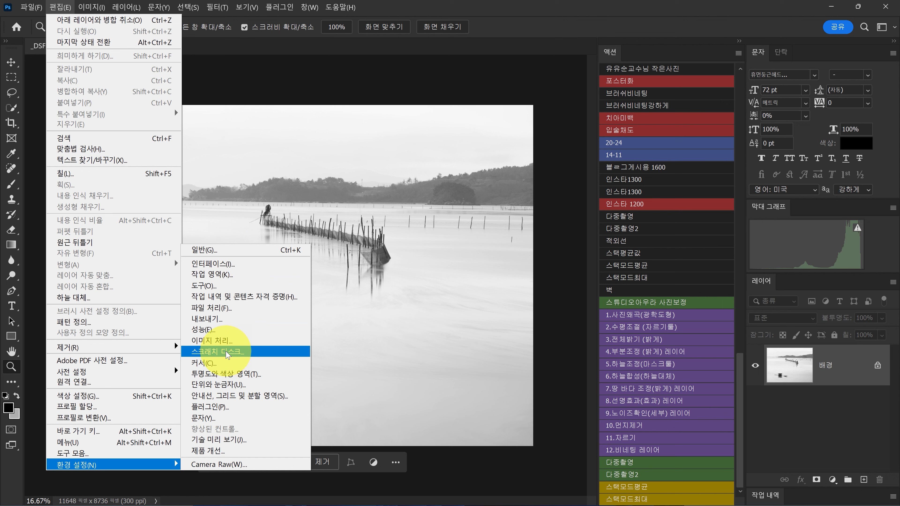
left_click(227, 351)
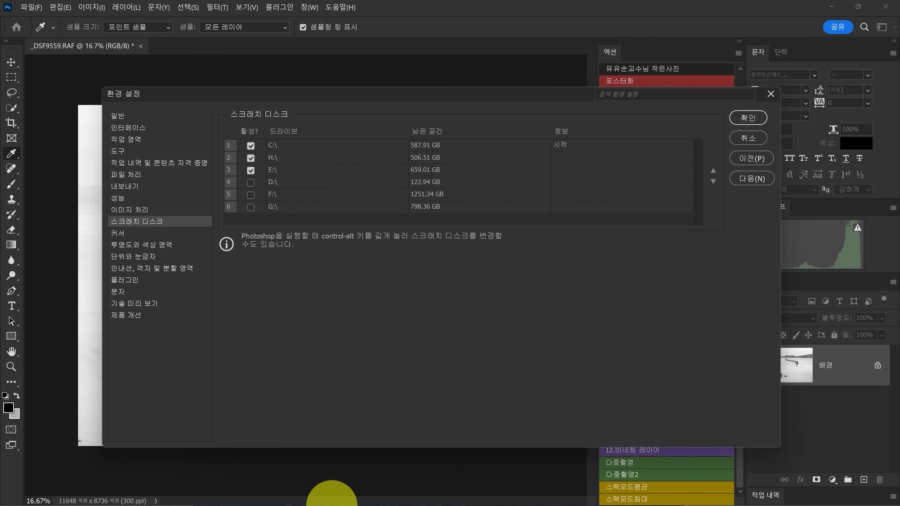
- Examine the capacity and free space of the computer's drives under 내 PC in File Explorer, and close that window
mouse_move(383, 492)
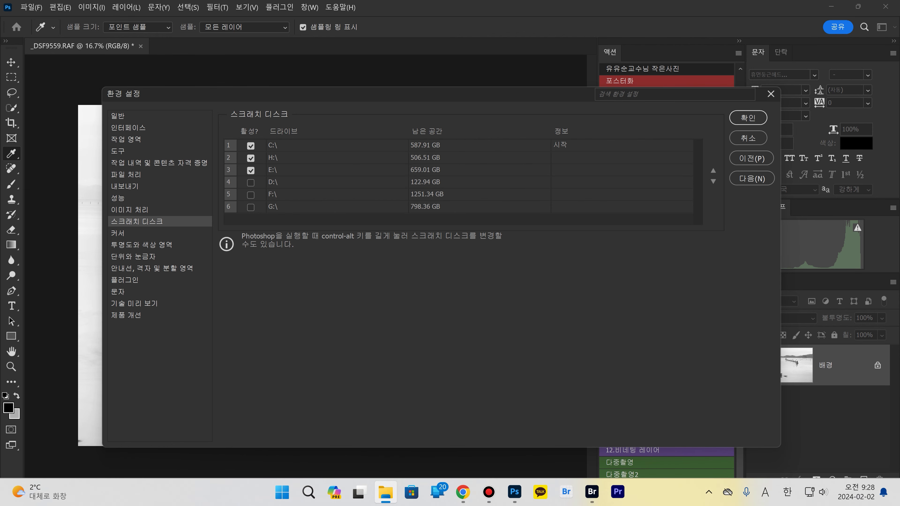
left_click(385, 491)
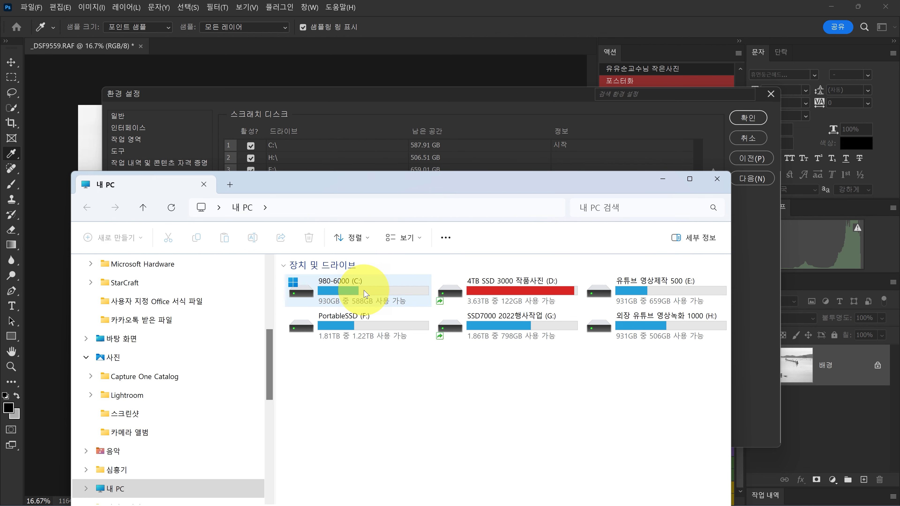
mouse_move(362, 294)
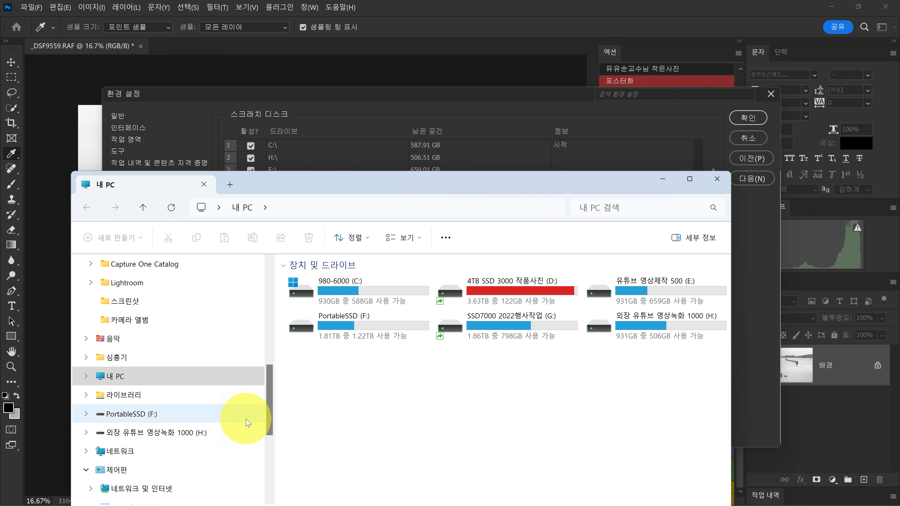
left_click(270, 418)
left_click_drag(269, 418, 277, 298)
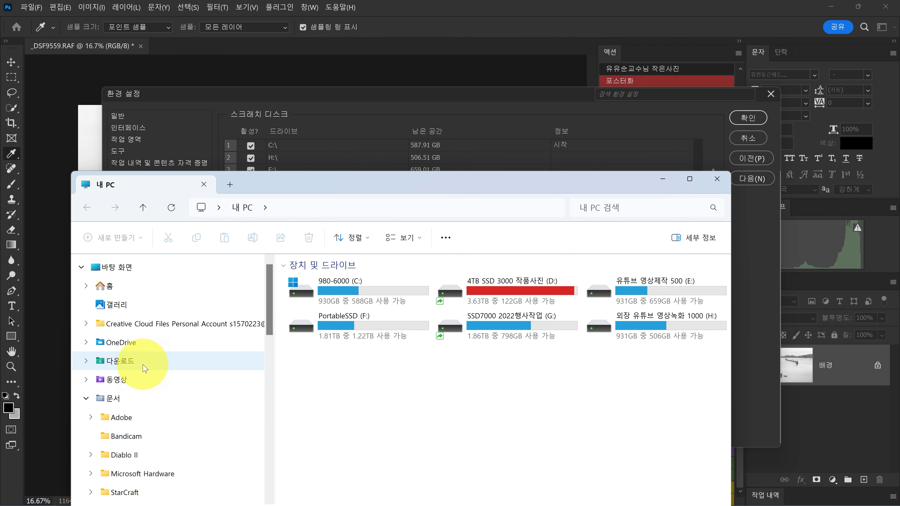
scroll(204, 439, "down", 3)
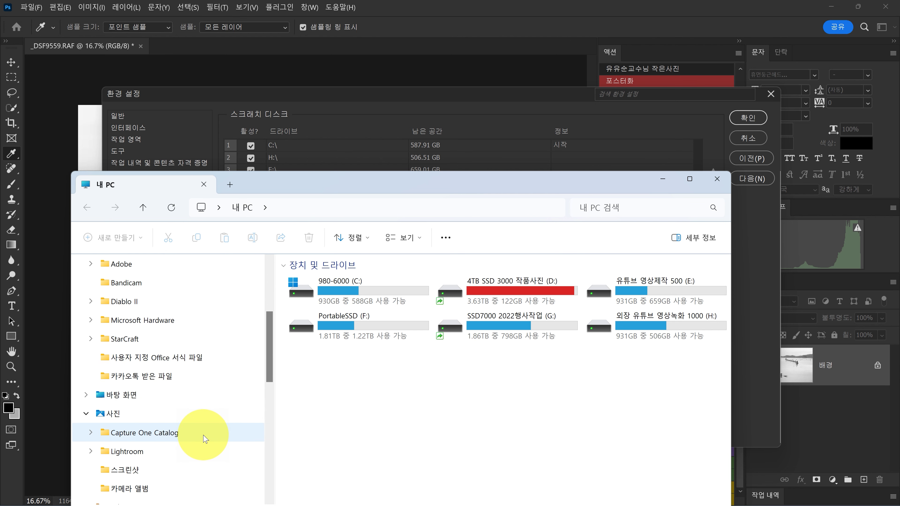
scroll(205, 439, "down", 4)
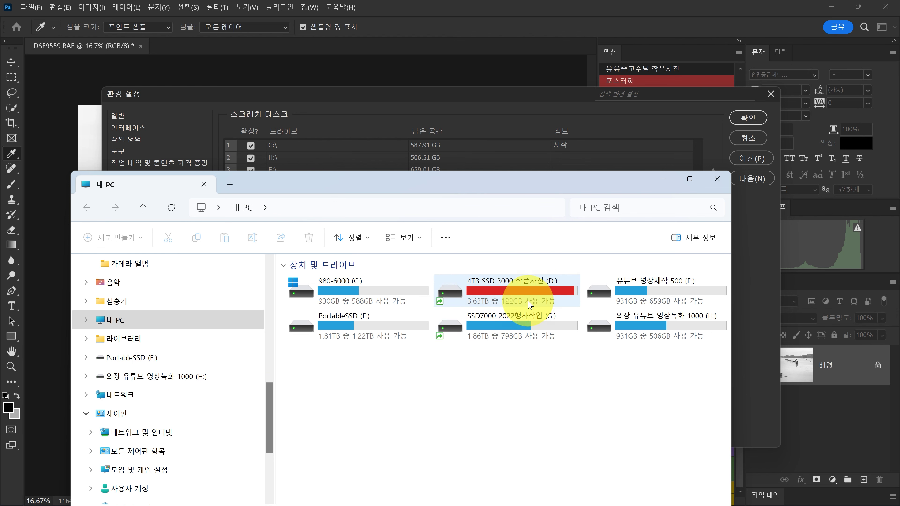
mouse_move(534, 297)
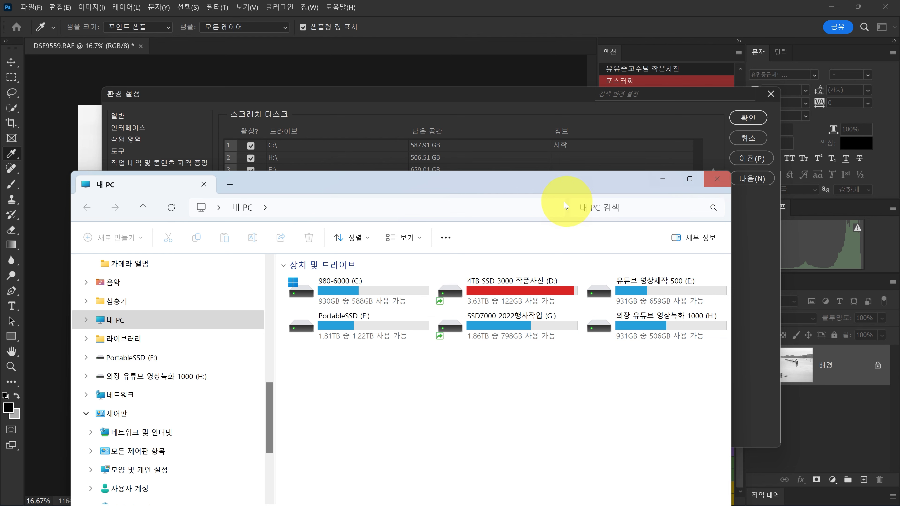
left_click_drag(475, 180, 480, 214)
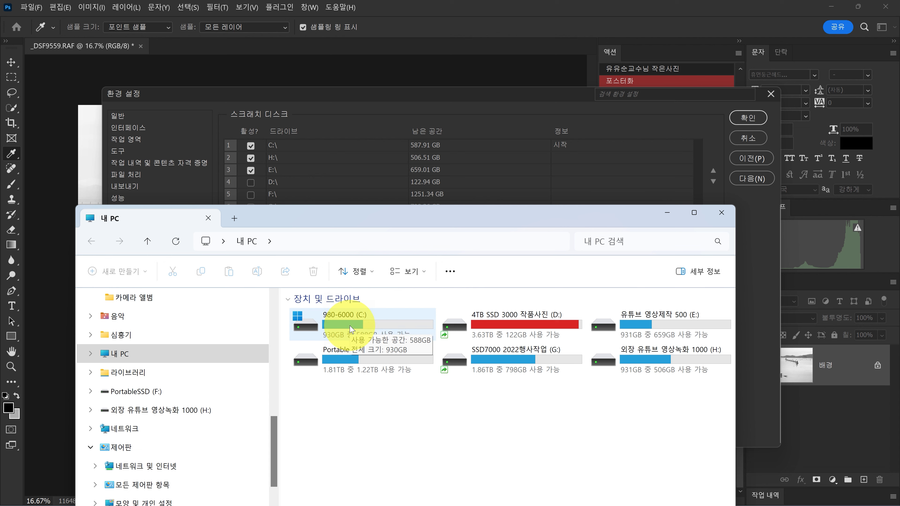
mouse_move(519, 322)
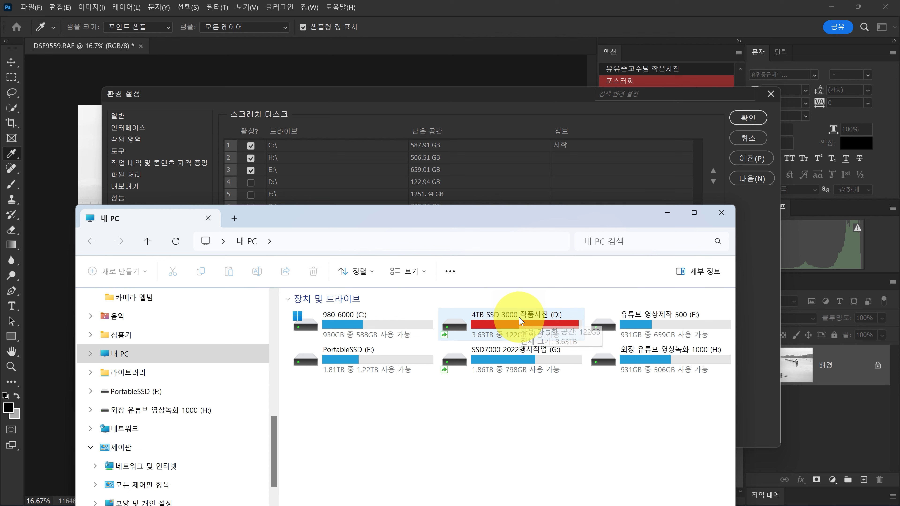
mouse_move(484, 358)
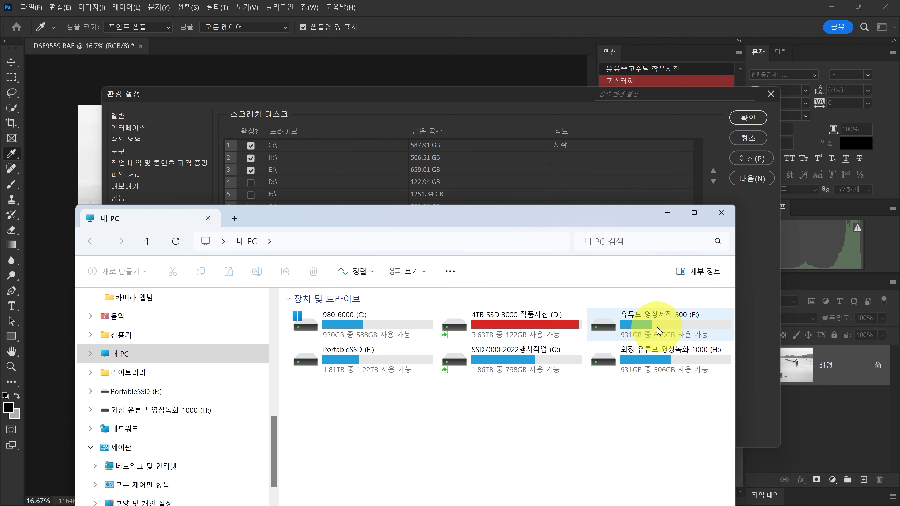
mouse_move(651, 323)
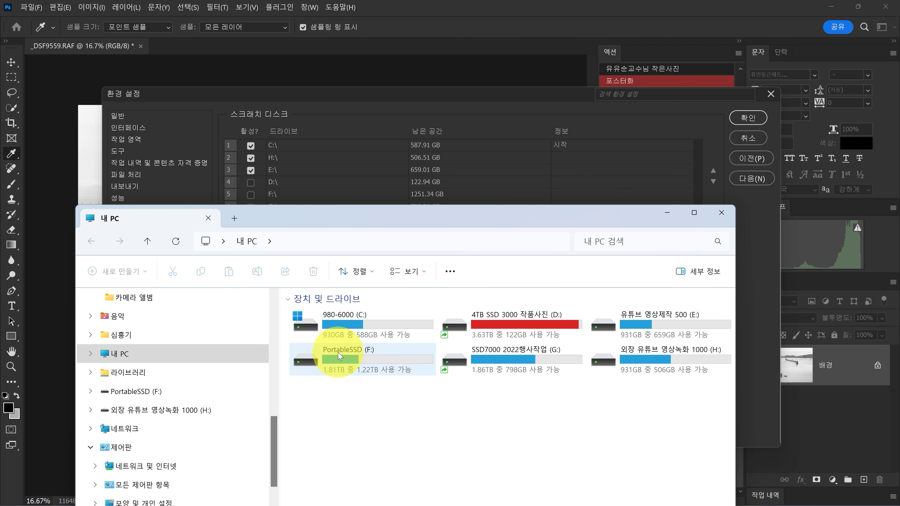
mouse_move(370, 356)
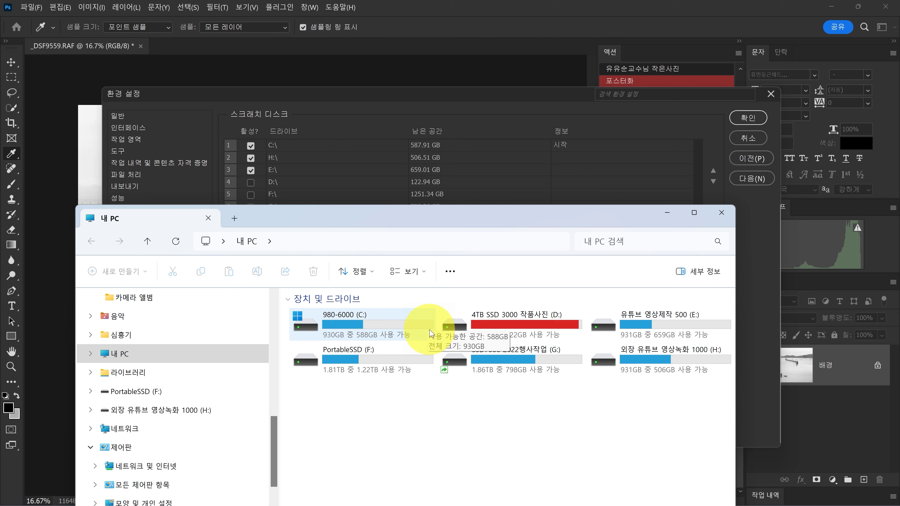
left_click(721, 213)
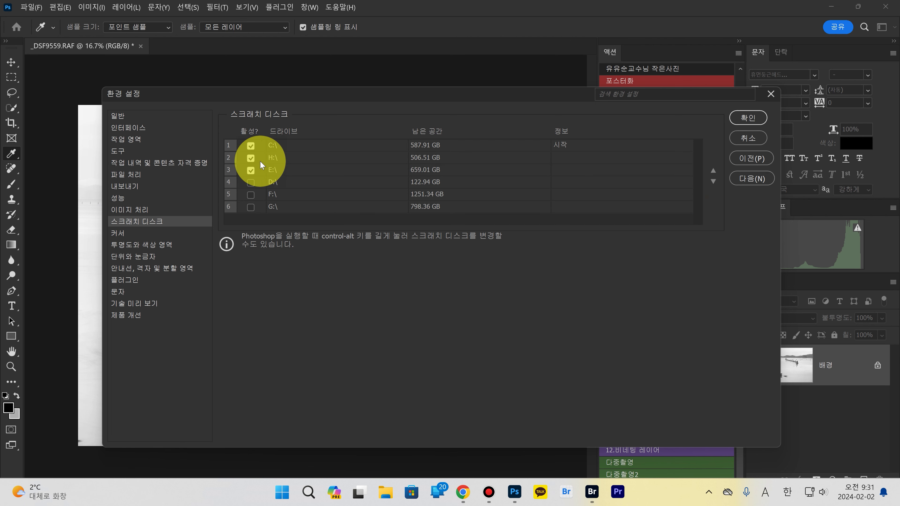
- Deactivate the E:\ scratch disk and activate it again
left_click(251, 169)
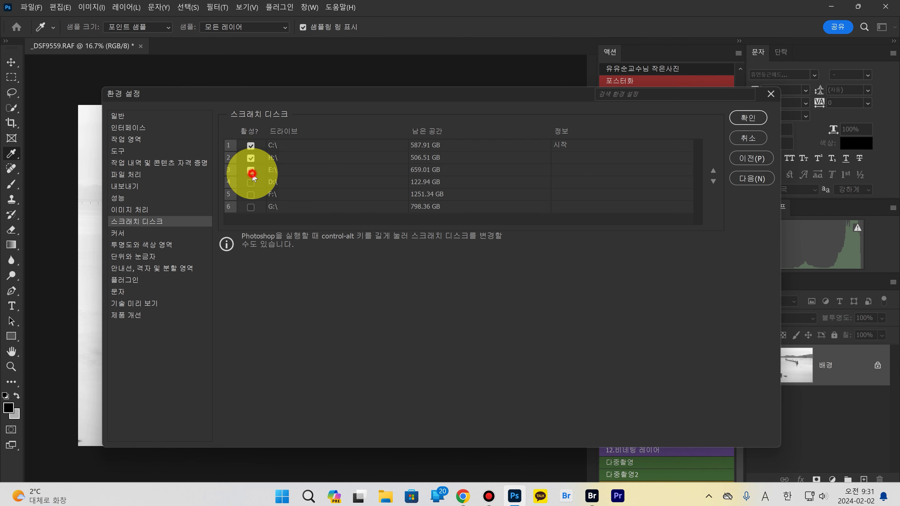
left_click(251, 158)
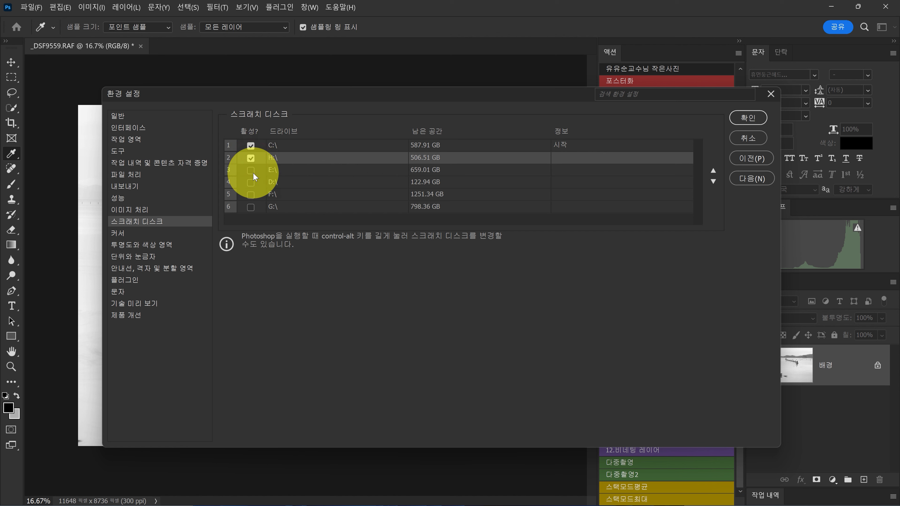
left_click(250, 170)
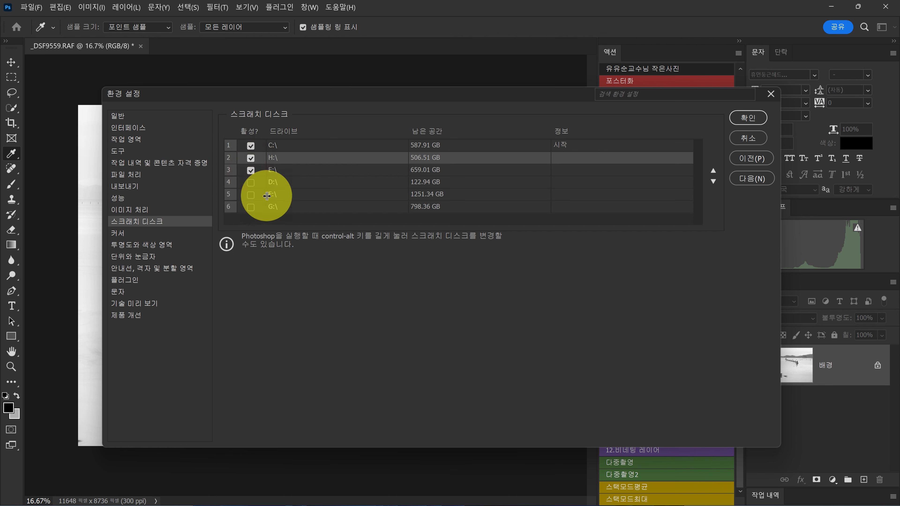
- Switch to File Explorer to identify the H: drive, and return to select C:\ in the scratch disk list
key("super+e")
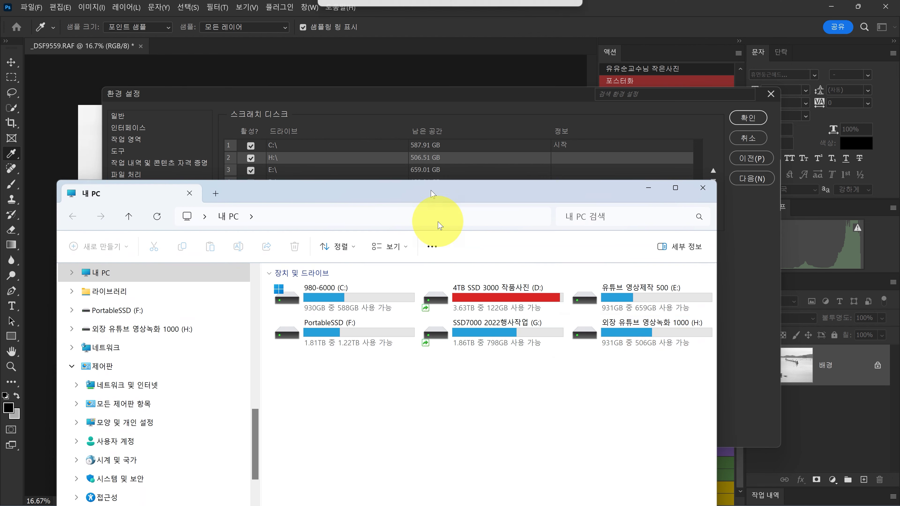
left_click(626, 340)
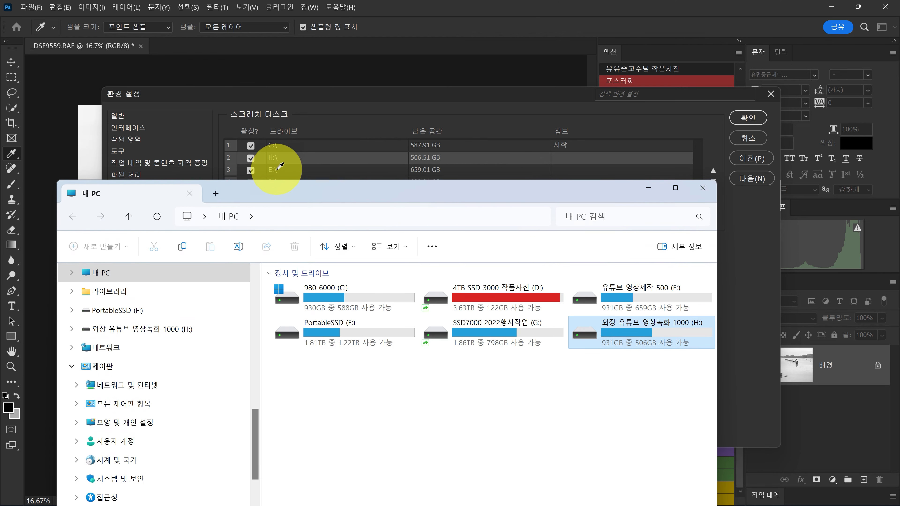
left_click(397, 91)
left_click(280, 148)
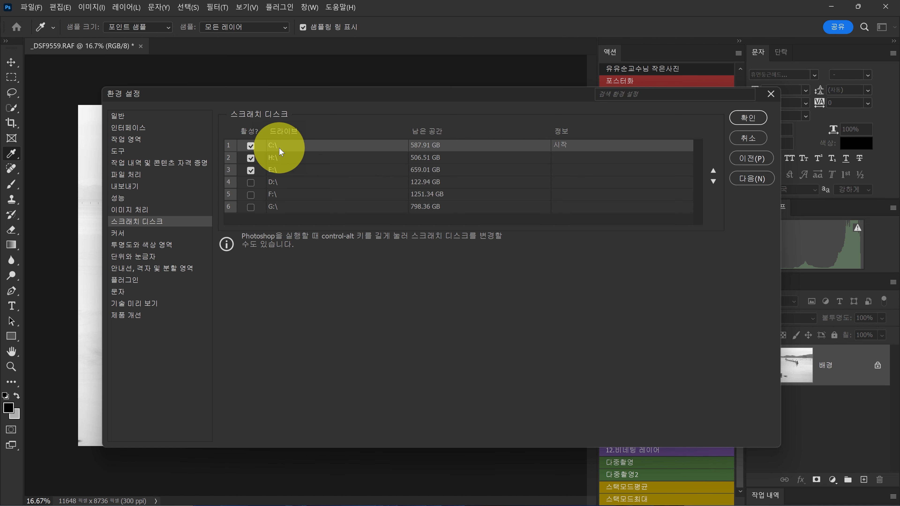
- Switch to File Explorer and compare the C:, E:, H: and G: drives as scratch disk candidates
left_click(385, 494)
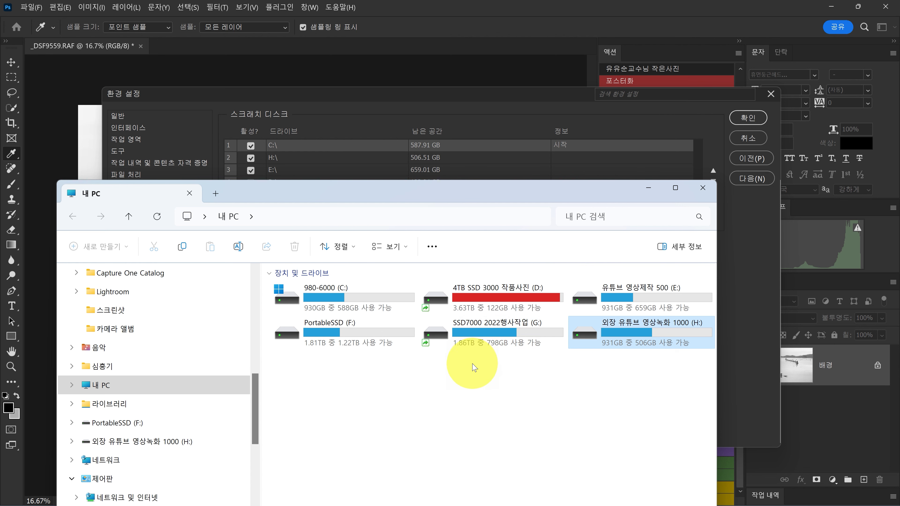
left_click(365, 297)
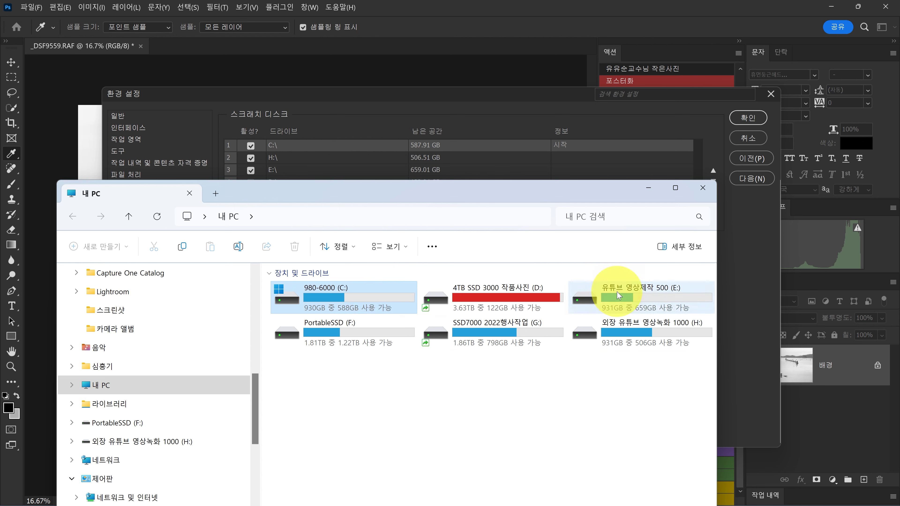
left_click(634, 297)
left_click(637, 324)
left_click(341, 297)
left_click(602, 293)
left_click(621, 331)
left_click(351, 295)
left_click(613, 297)
left_click(599, 329)
left_click(485, 338)
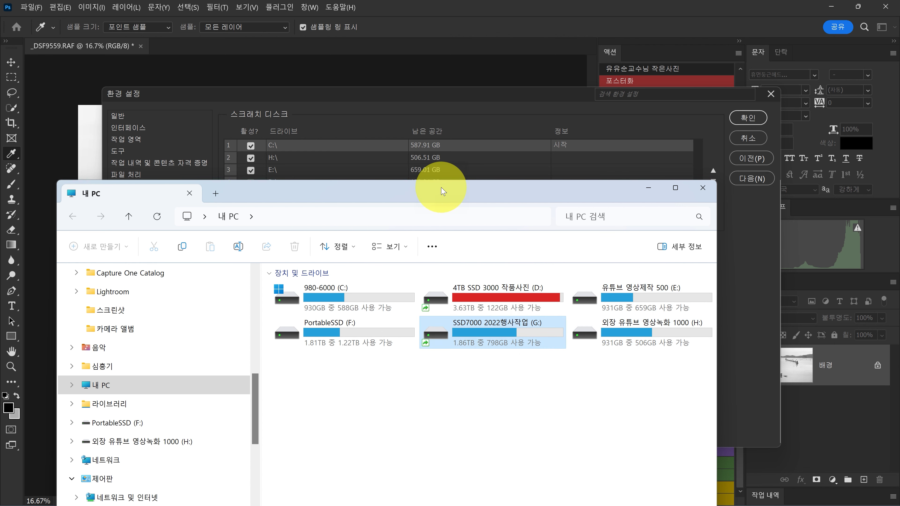
- Move the File Explorer window clear of the scratch disk list, compare its drives with that list, and return to Photoshop's Preferences
left_click_drag(442, 185, 445, 209)
left_click(319, 142)
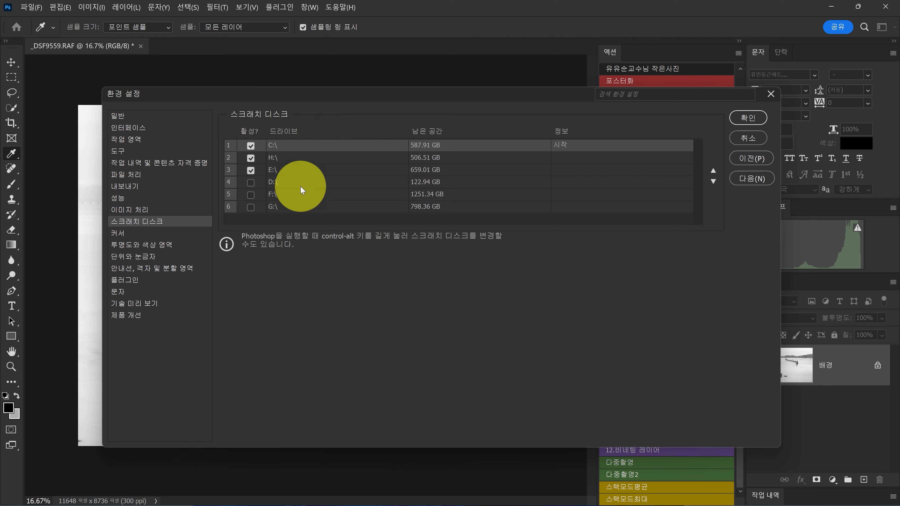
mouse_move(345, 504)
left_click(386, 493)
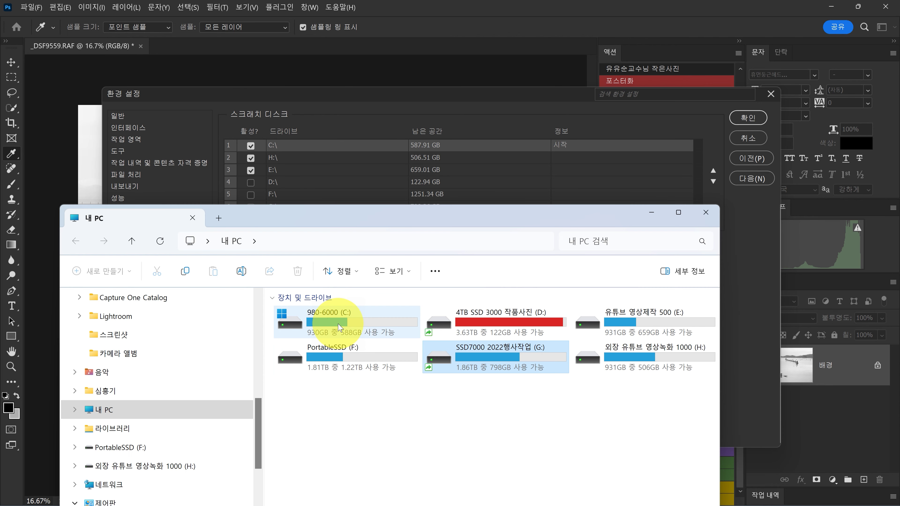
mouse_move(334, 322)
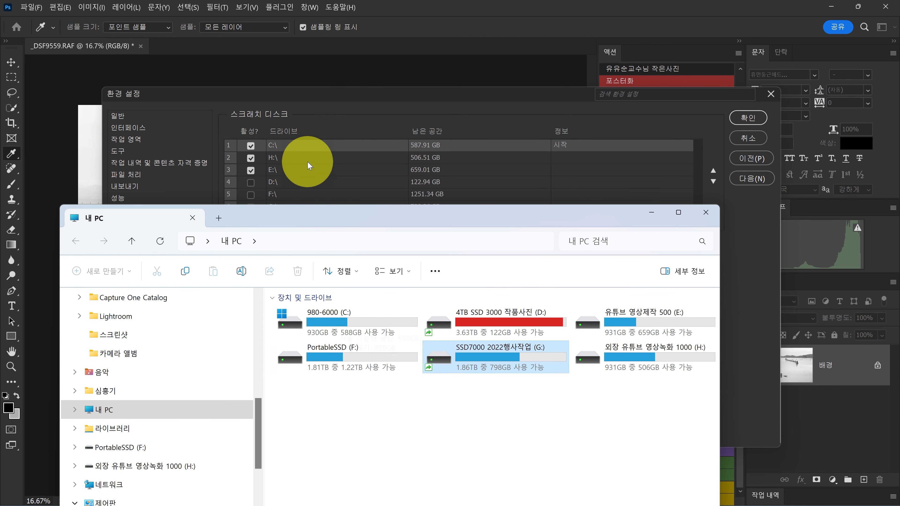
left_click(288, 151)
- Deactivate the H:\ and E:\ scratch disks and activate both again
left_click(250, 160)
left_click(251, 171)
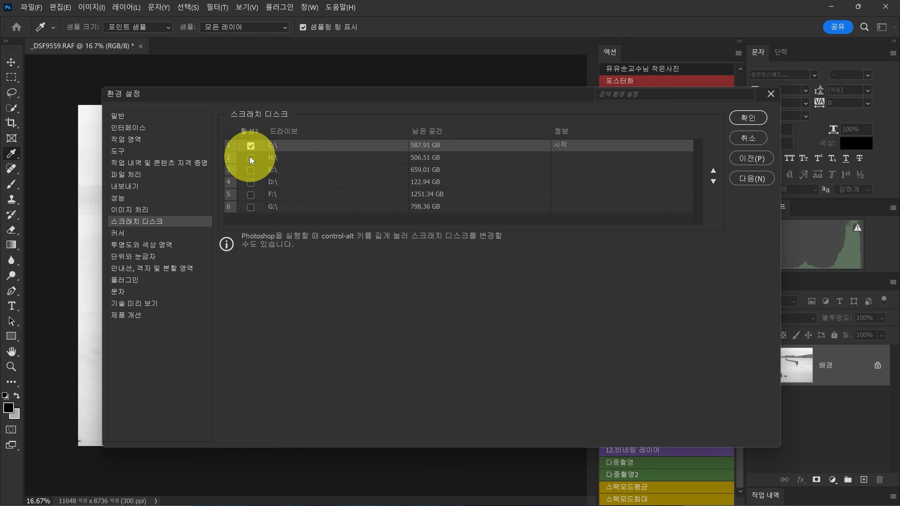
left_click(250, 157)
left_click(250, 170)
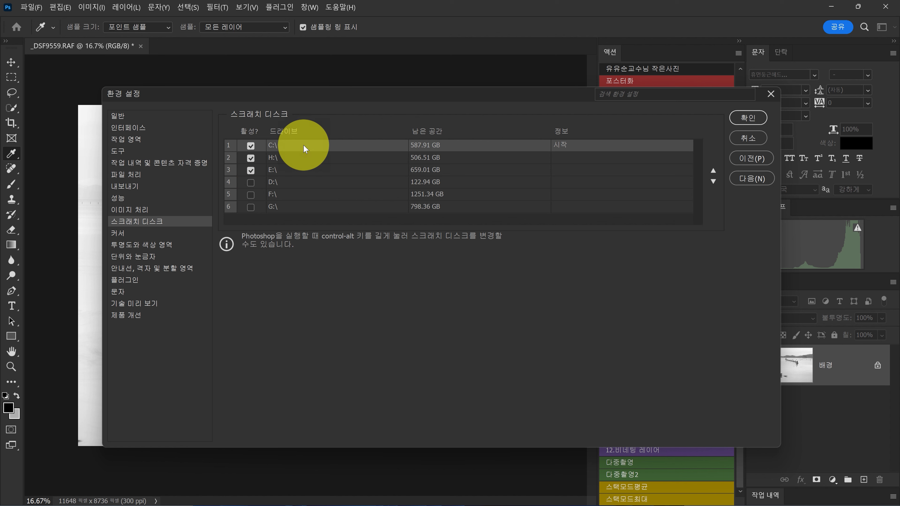
- Move H:\ to first place in the scratch disk order, and restore C:\ to first place
left_click(291, 163)
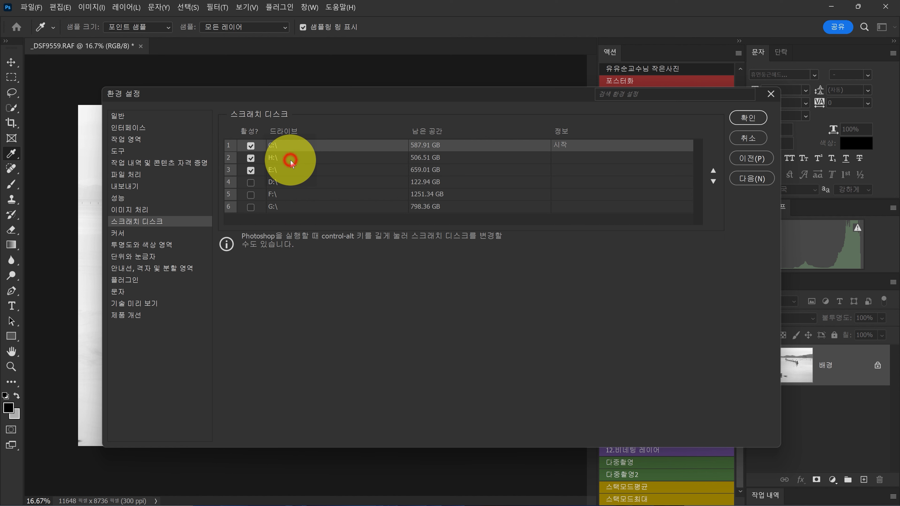
left_click(712, 170)
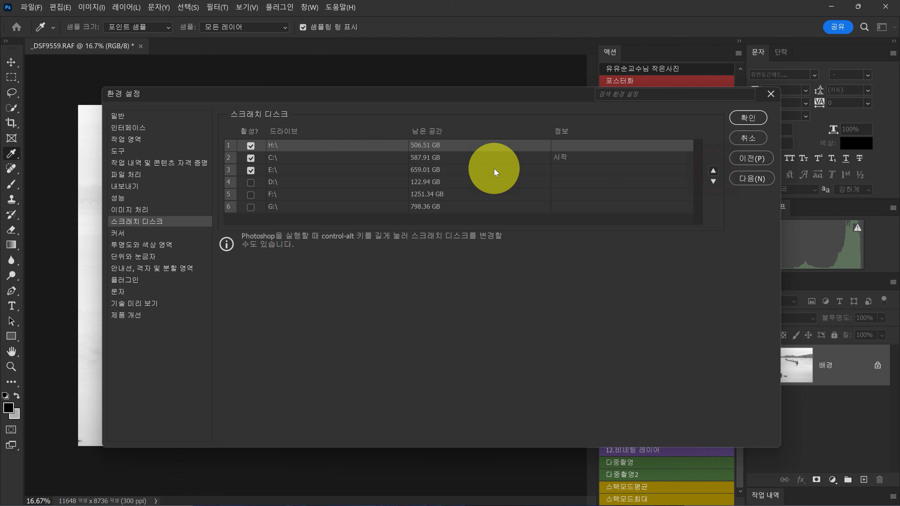
left_click(286, 157)
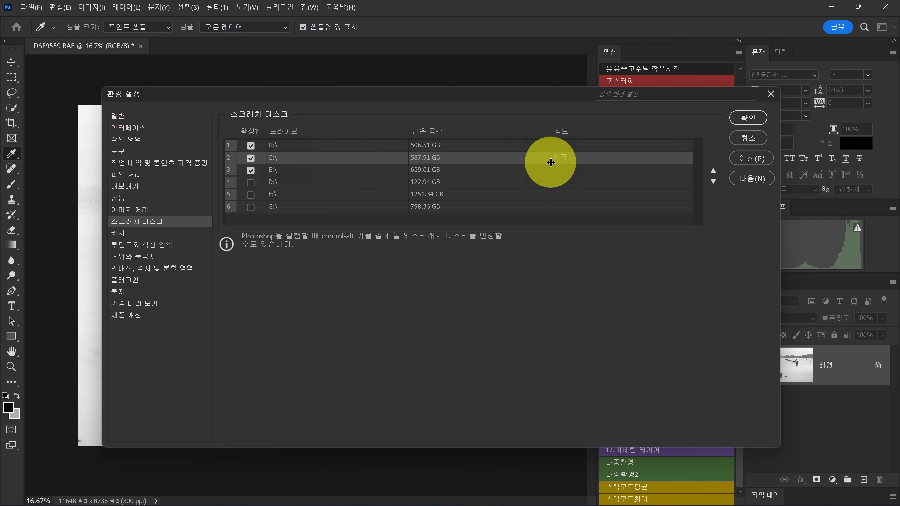
left_click(714, 171)
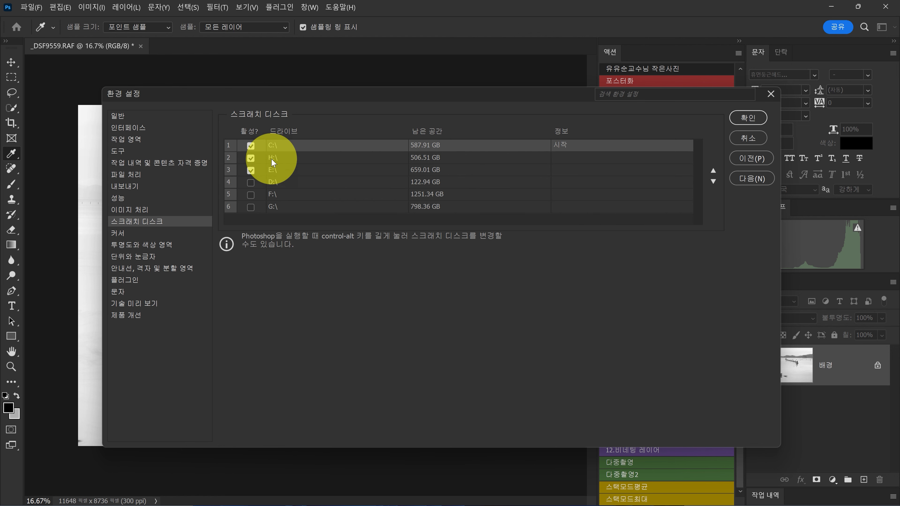
- Move the E:\ drive down to sixth place in the scratch disk order
left_click(295, 173)
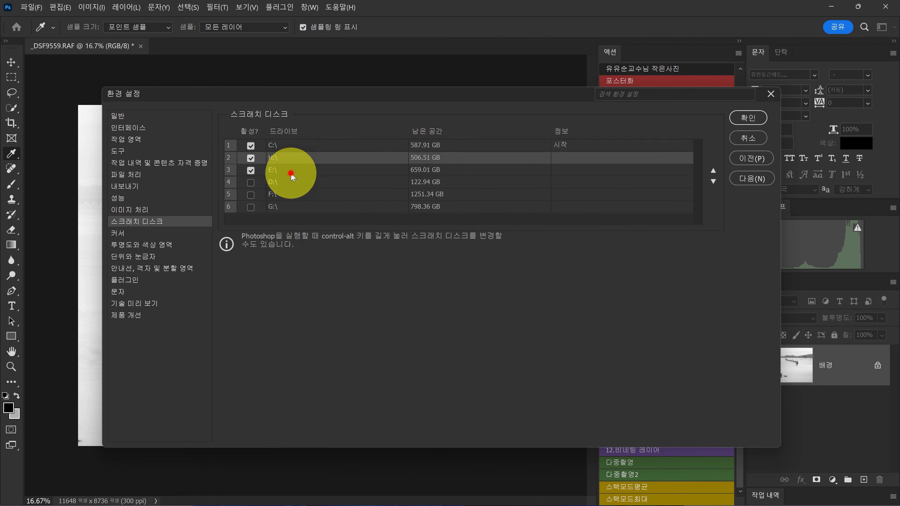
left_click(713, 181)
left_click(713, 181)
left_click(713, 181)
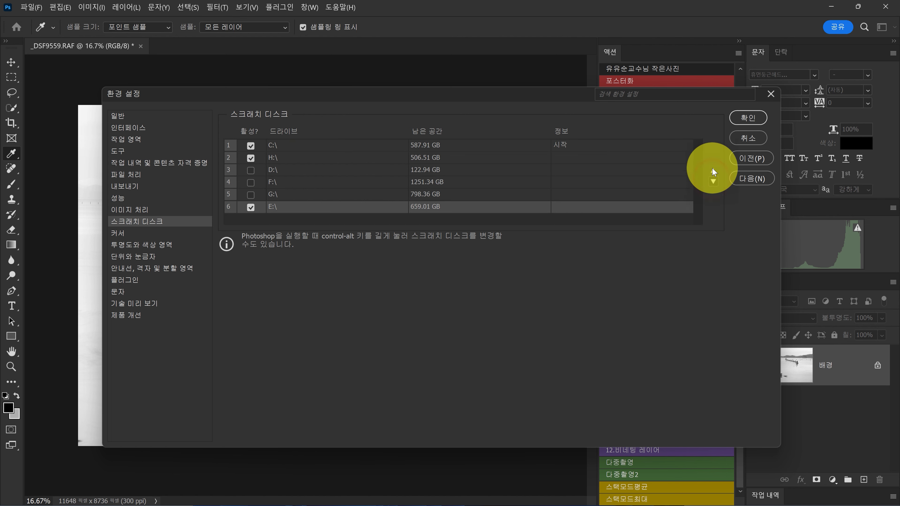
- Move the E:\ drive up to third place in the scratch disk order, apply the preferences and activate the Zoom tool
left_click(713, 171)
left_click(713, 171)
left_click(713, 172)
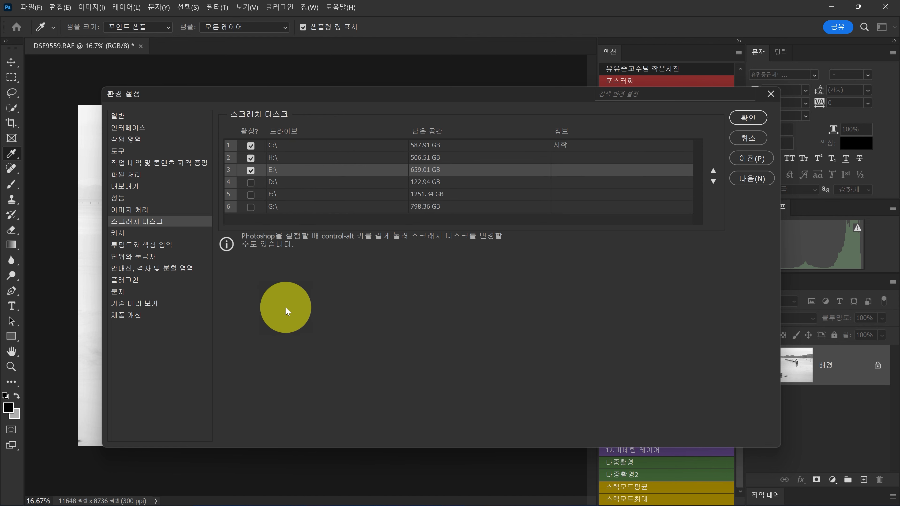
left_click(747, 118)
key("z")
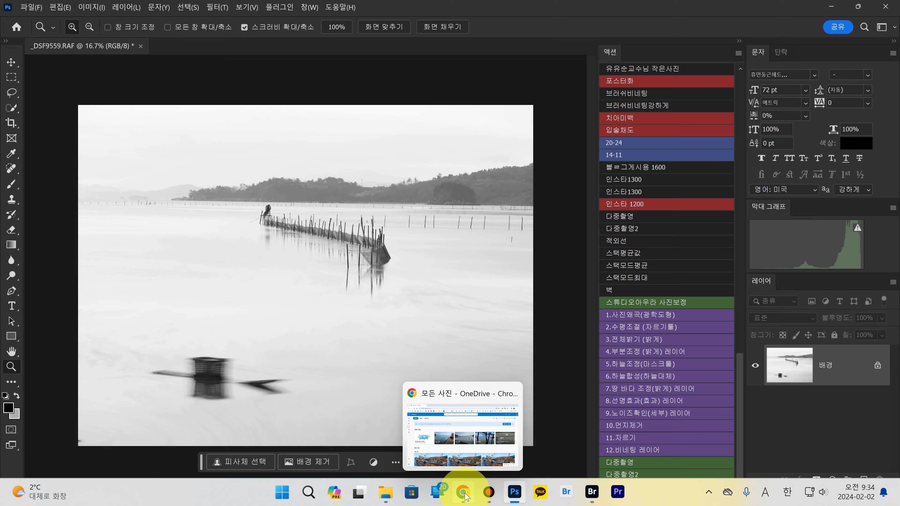
- Switch to Chrome, view the Google Drive files, and view OneDrive's files and photos
left_click(464, 496)
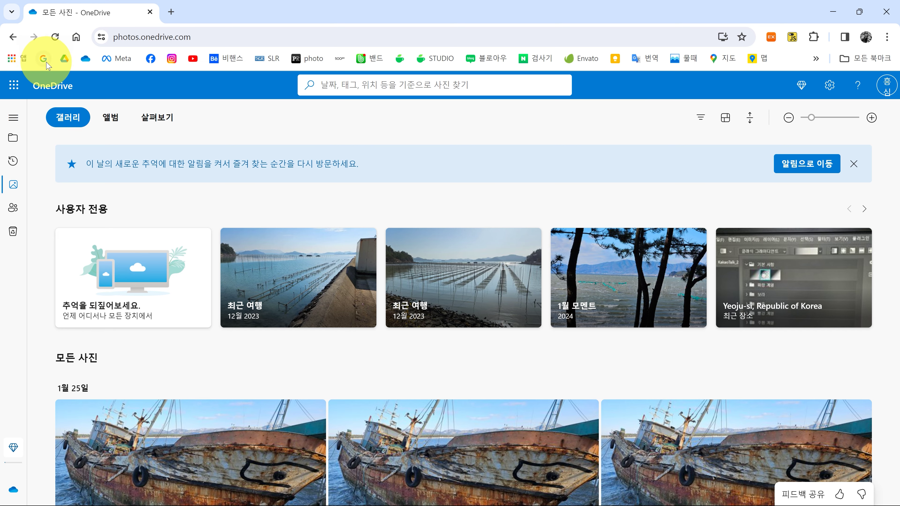
left_click(63, 60)
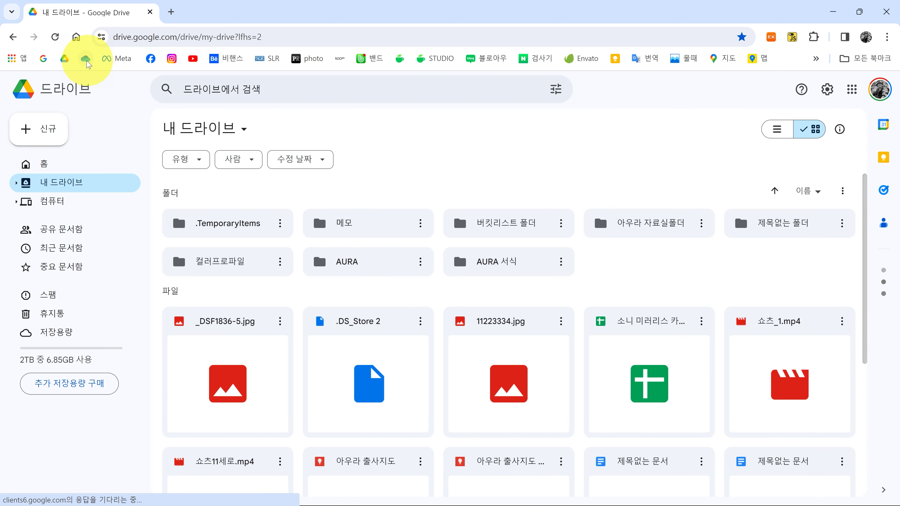
left_click(85, 59)
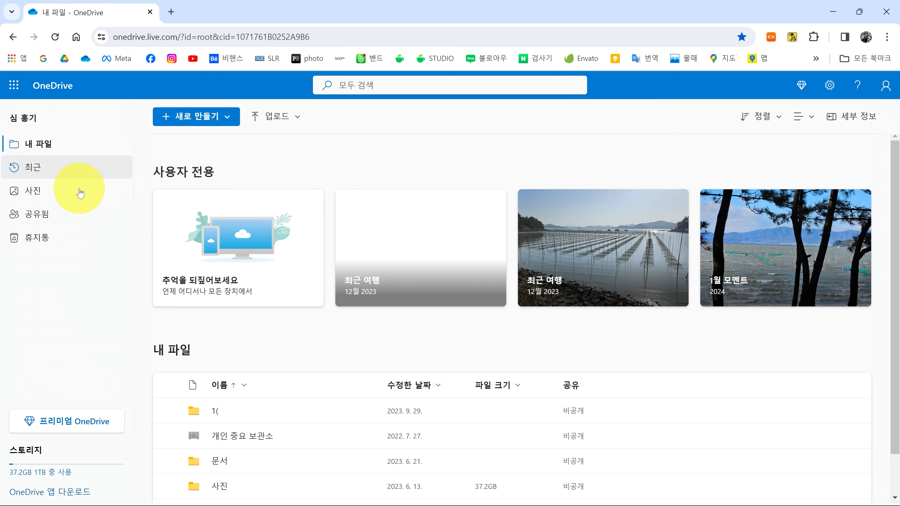
left_click(39, 193)
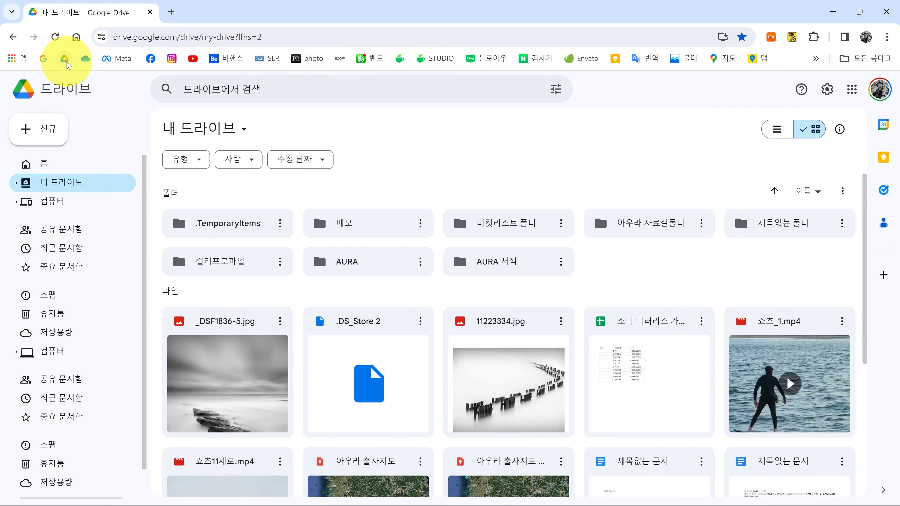
- Return to the OneDrive files page, check the account details, and look through the file list
left_click(86, 58)
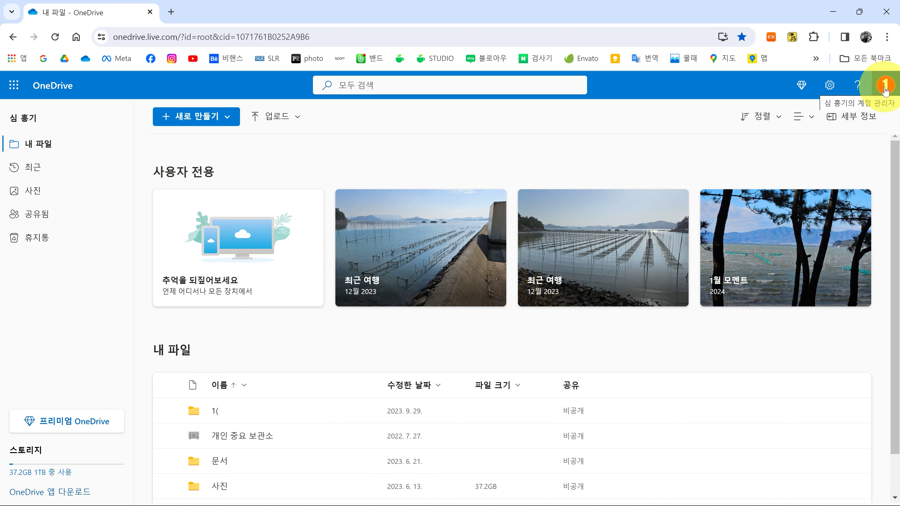
left_click(887, 87)
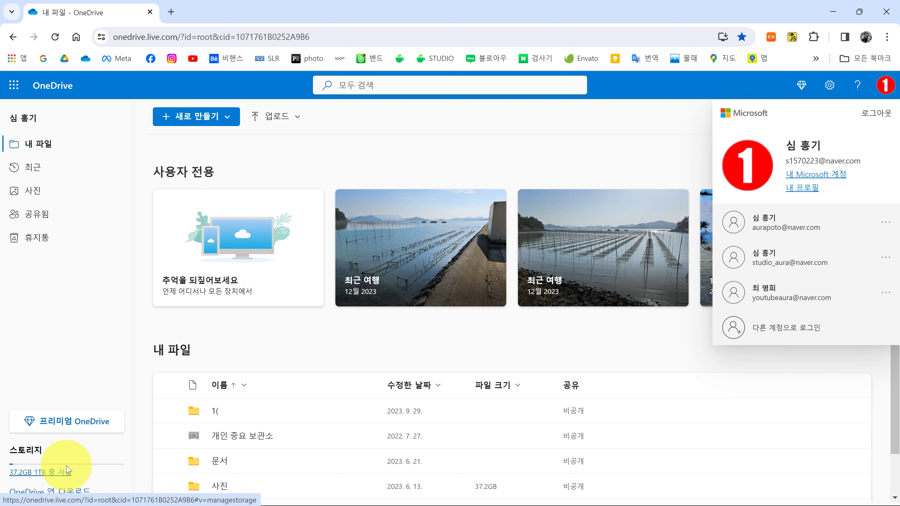
left_click(122, 325)
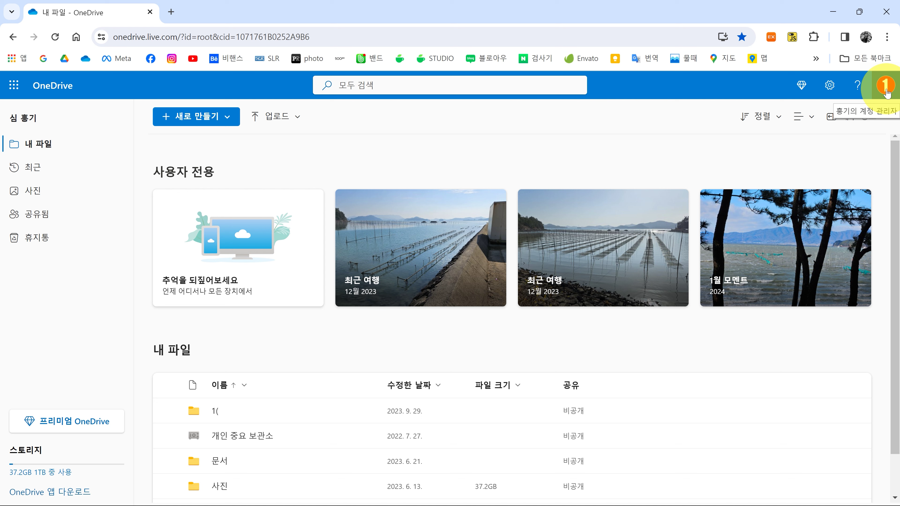
scroll(142, 384, "down", 1)
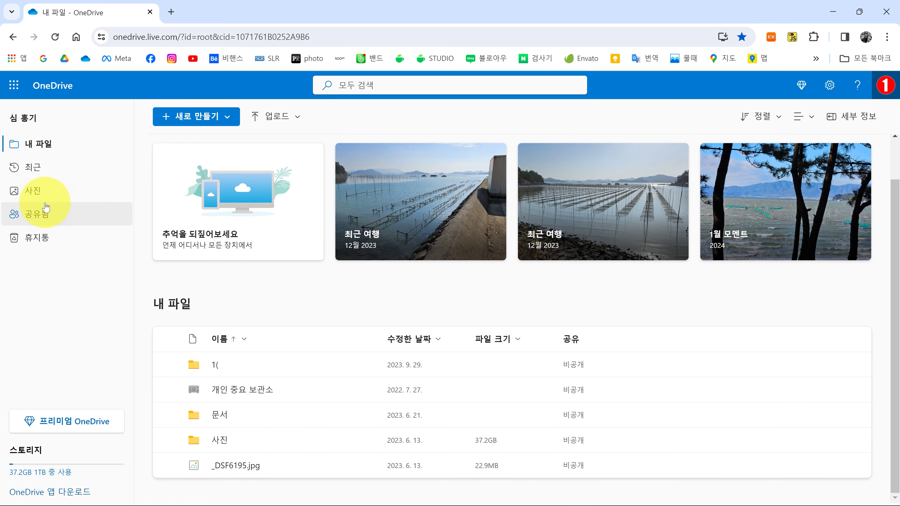
- Browse the photos in the OneDrive gallery and open the OneDrive app download page
left_click(26, 192)
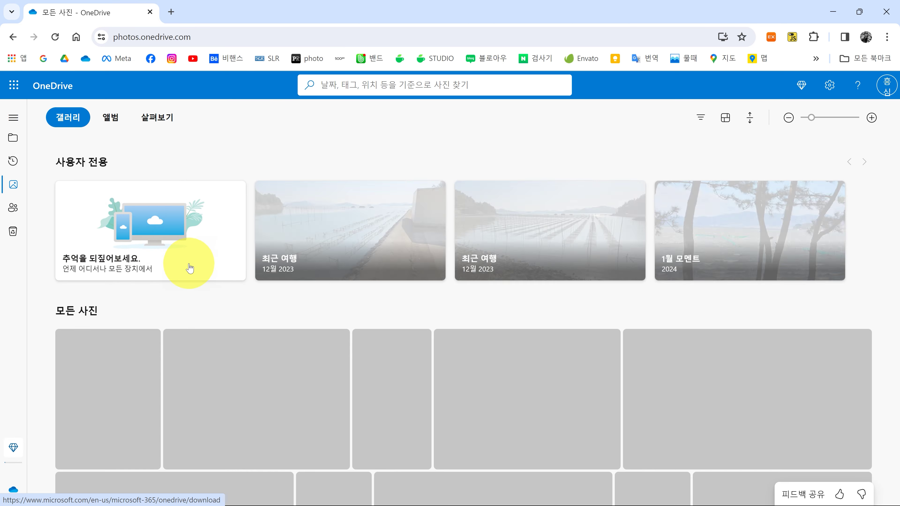
scroll(361, 267, "down", 4)
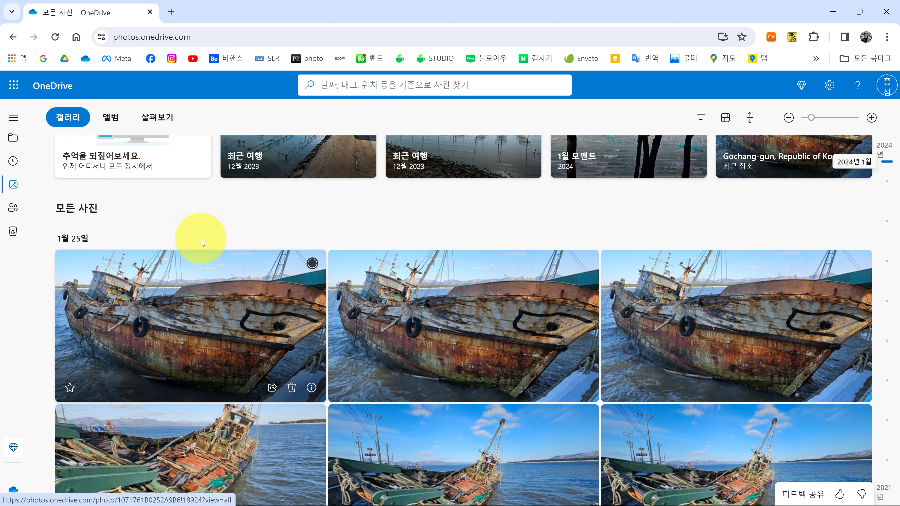
scroll(234, 220, "up", 2)
scroll(744, 213, "down", 4)
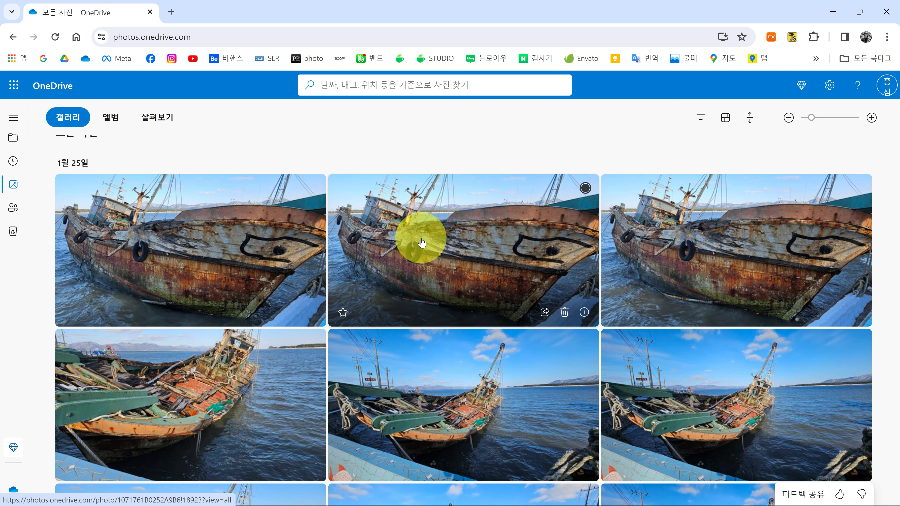
scroll(691, 257, "down", 8)
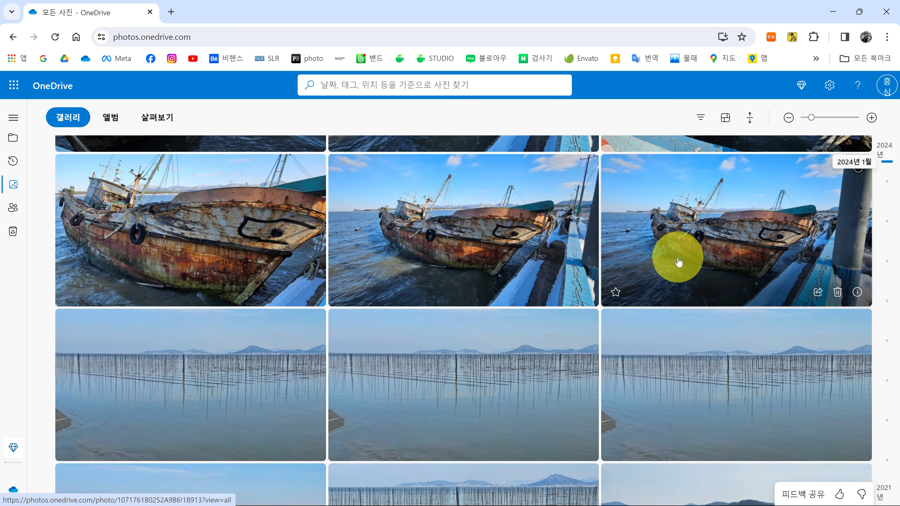
scroll(377, 282, "down", 3)
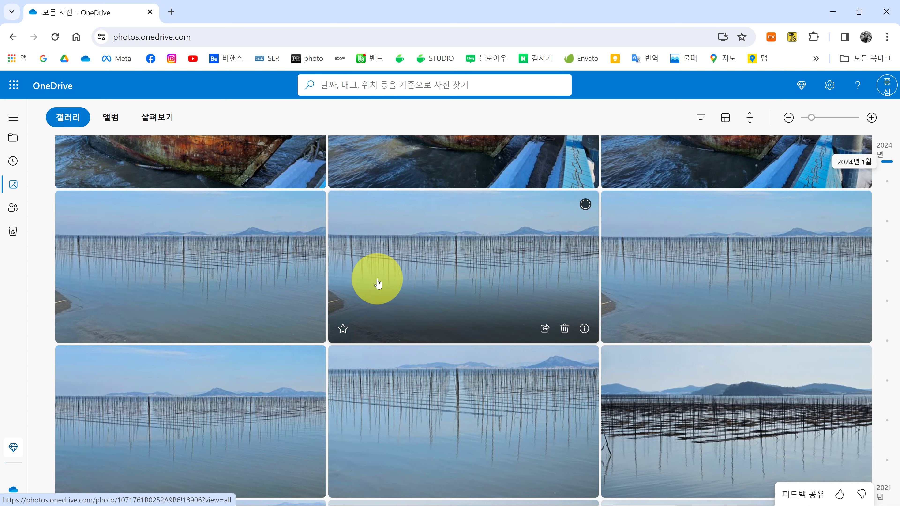
scroll(377, 281, "up", 6)
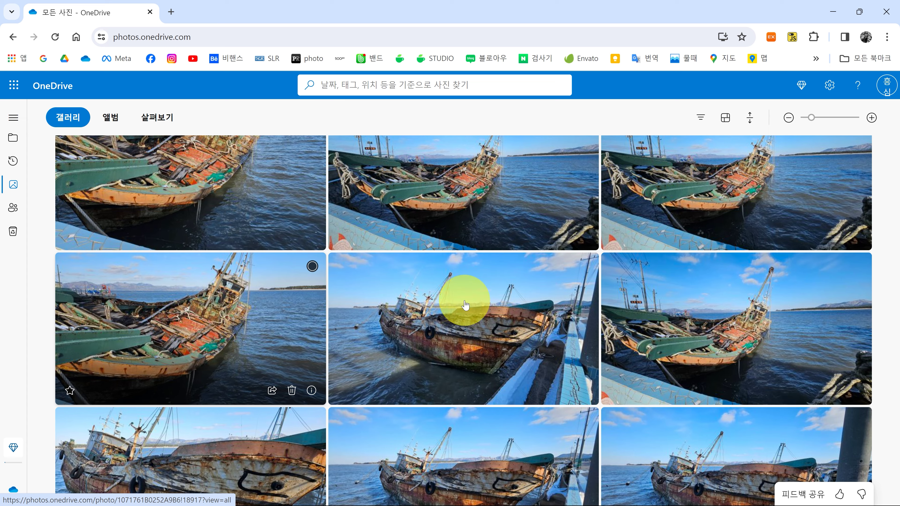
scroll(563, 332, "down", 10)
scroll(563, 333, "down", 10)
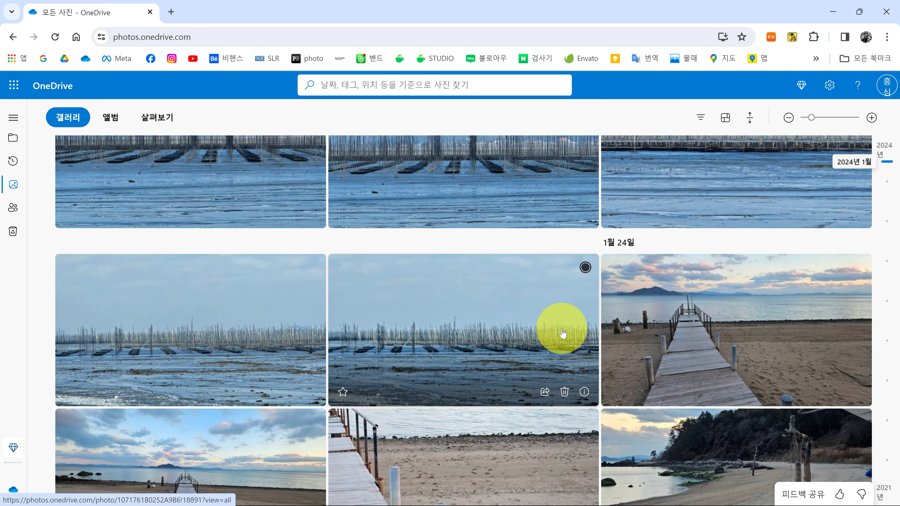
scroll(454, 382, "up", 2)
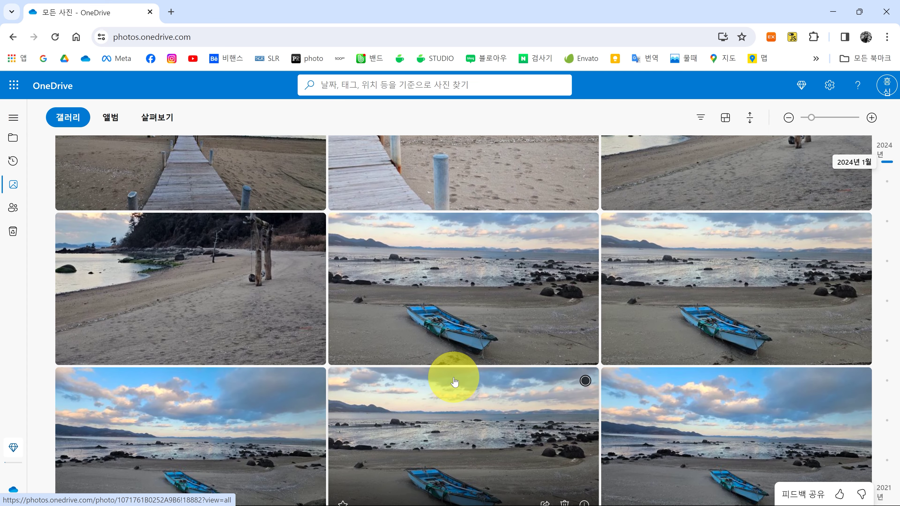
scroll(455, 382, "down", 1)
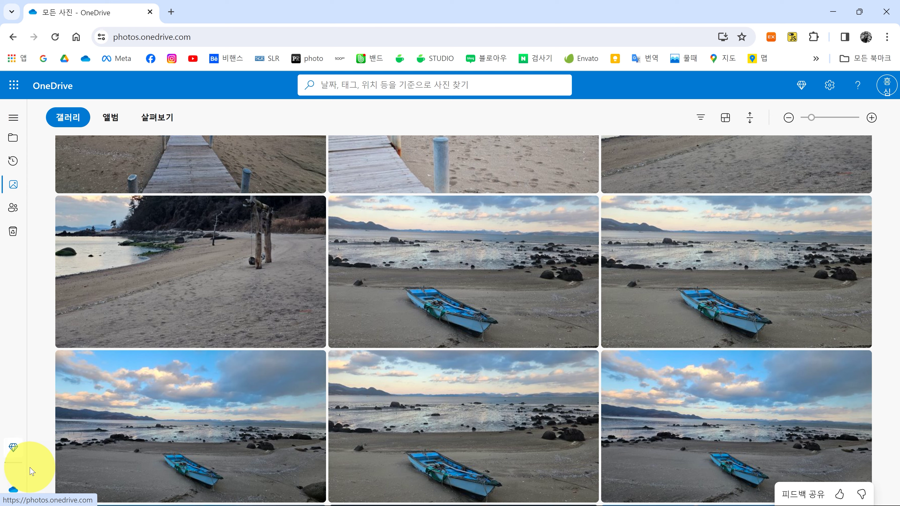
left_click(13, 492)
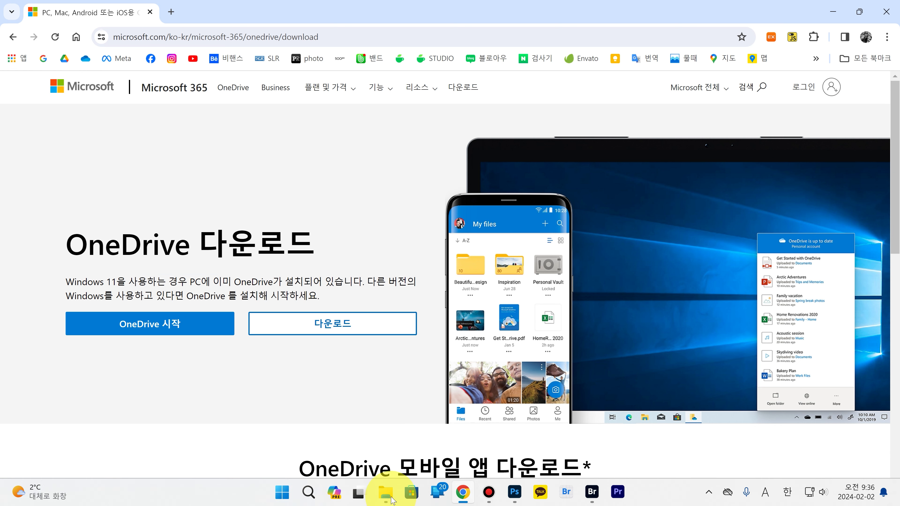
- Switch to File Explorer, maximize its window and expand 내 PC in the folder tree
left_click(390, 496)
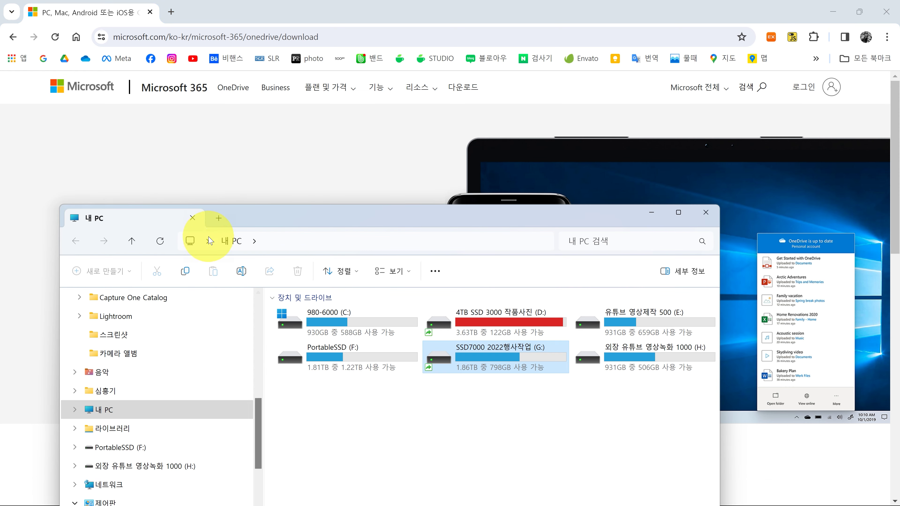
double_click(264, 213)
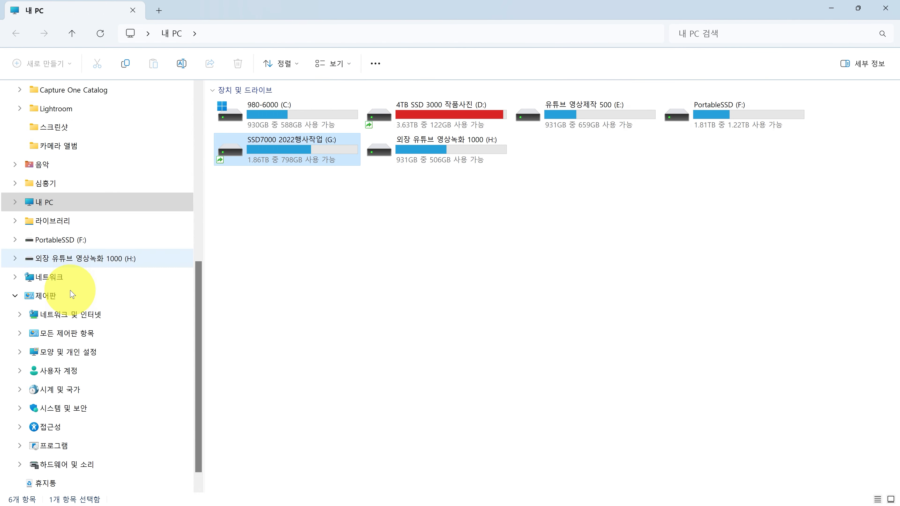
double_click(53, 203)
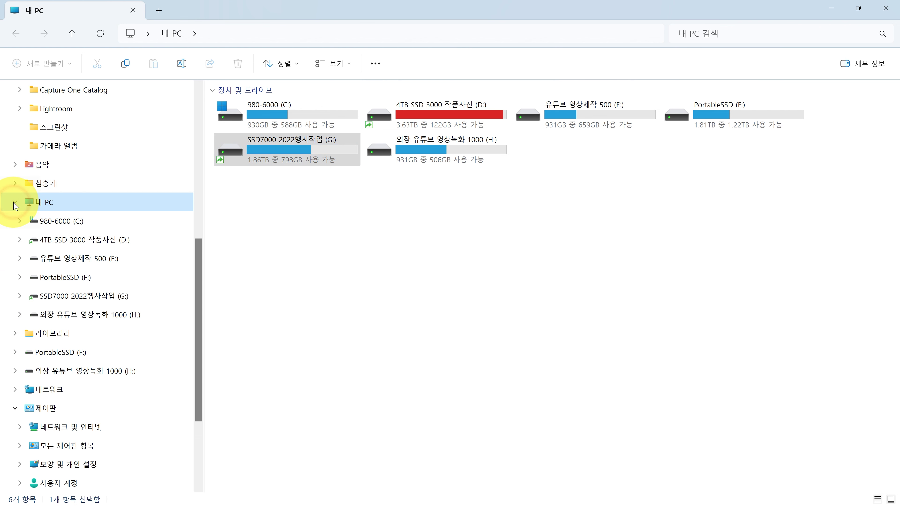
- View the contents of the C:, D:, E:, F: and G: drives in turn
left_click(69, 221)
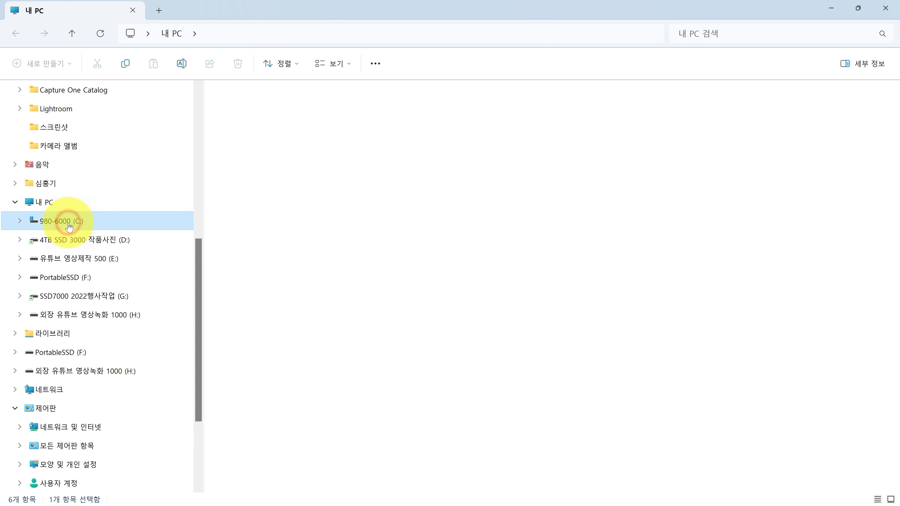
left_click(74, 240)
left_click(71, 258)
left_click(70, 277)
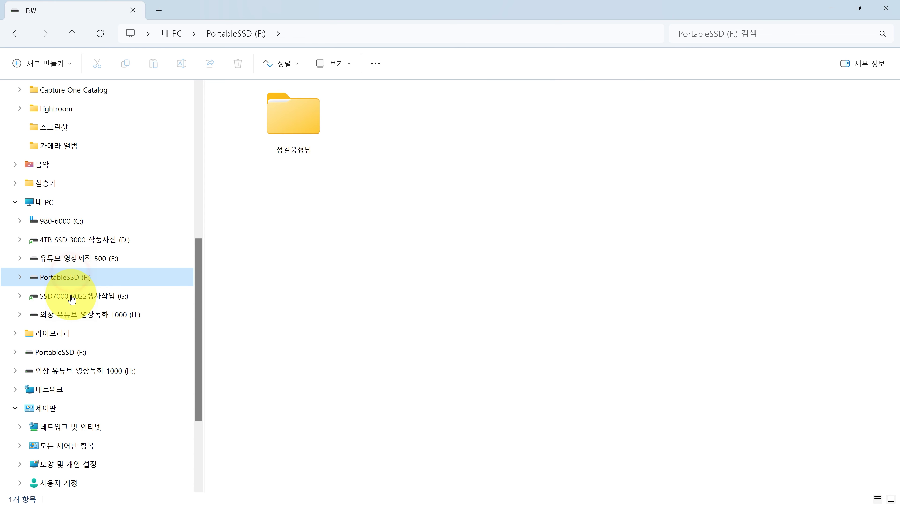
left_click(71, 296)
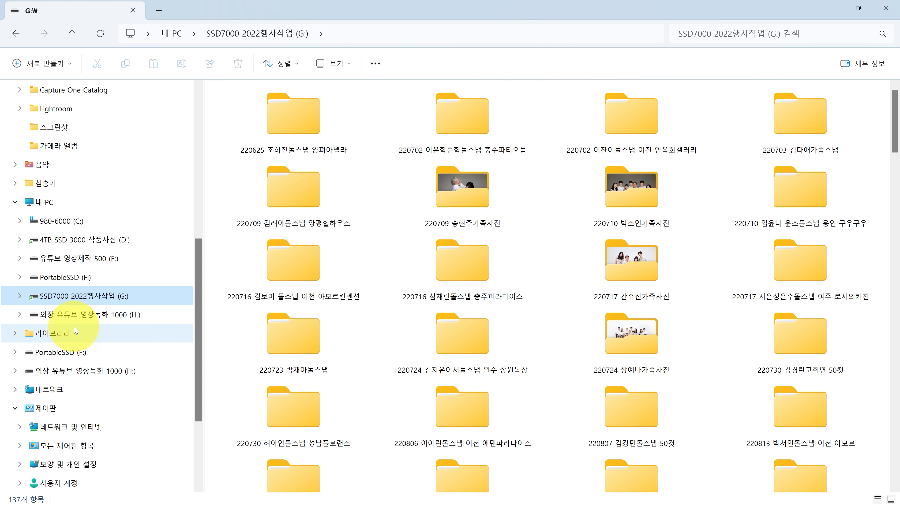
mouse_move(280, 287)
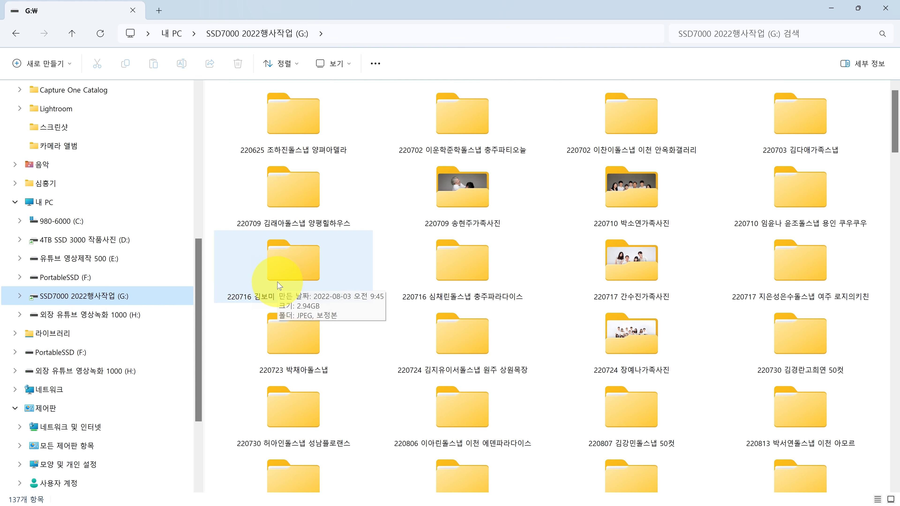
- Open a second File Explorer window at 내 PC and arrange it side by side with the G: drive window
key("super+e")
key("super+Right")
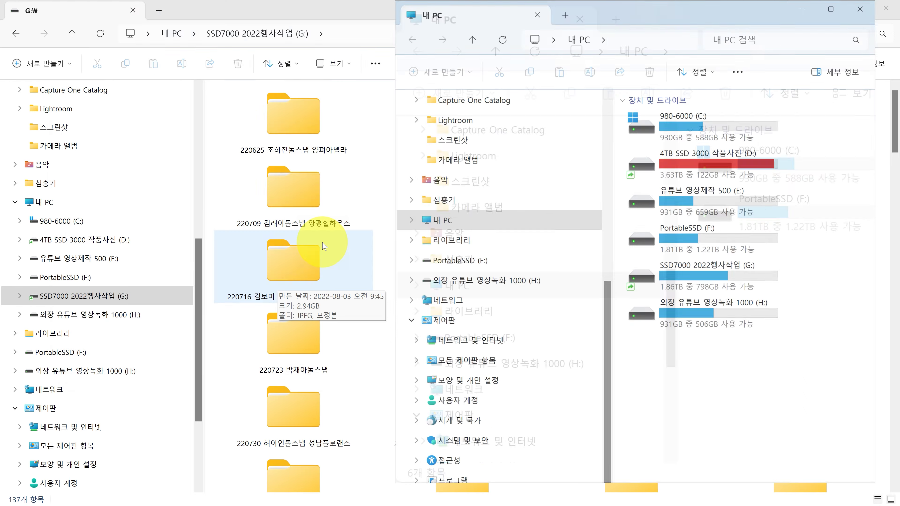
left_click(159, 204)
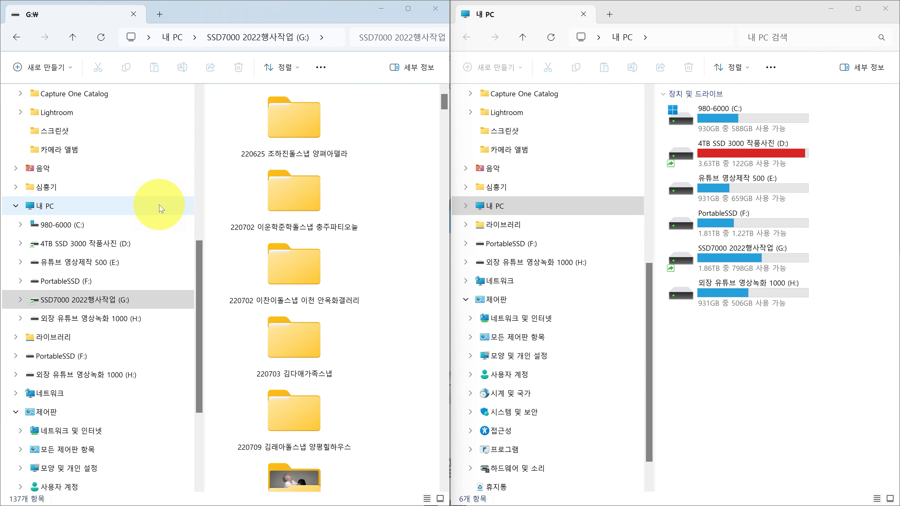
key("super")
left_click(342, 9)
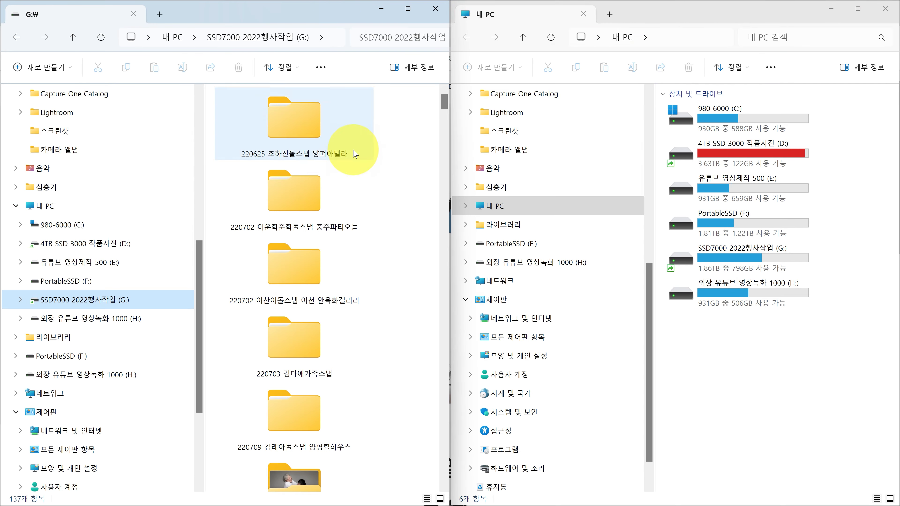
left_click(512, 207)
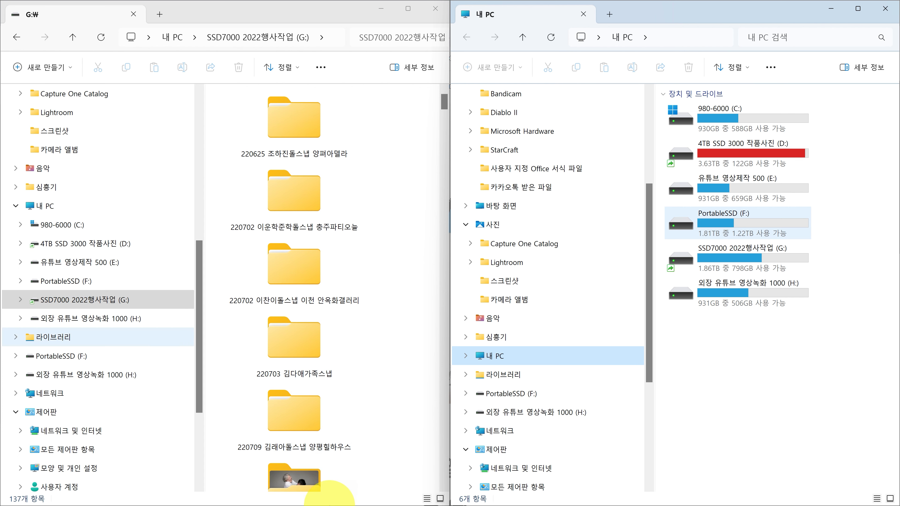
- Look at the OneDrive download page in Chrome, return to File Explorer, and open PortableSSD (F:) in the window showing the G: drive
left_click(464, 494)
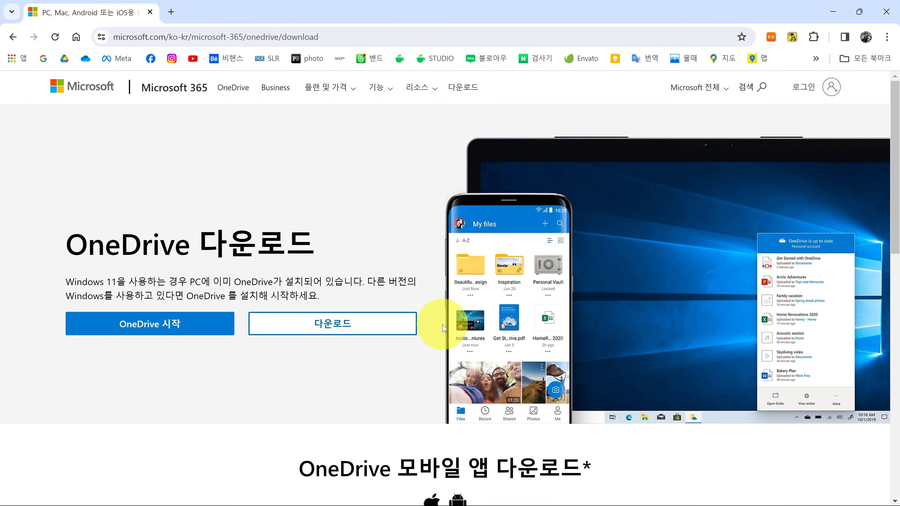
left_click(385, 501)
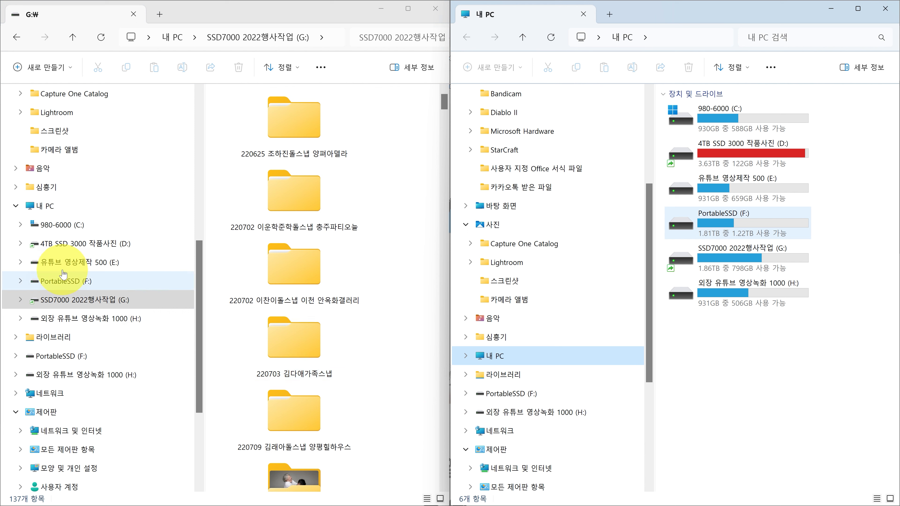
left_click(77, 287)
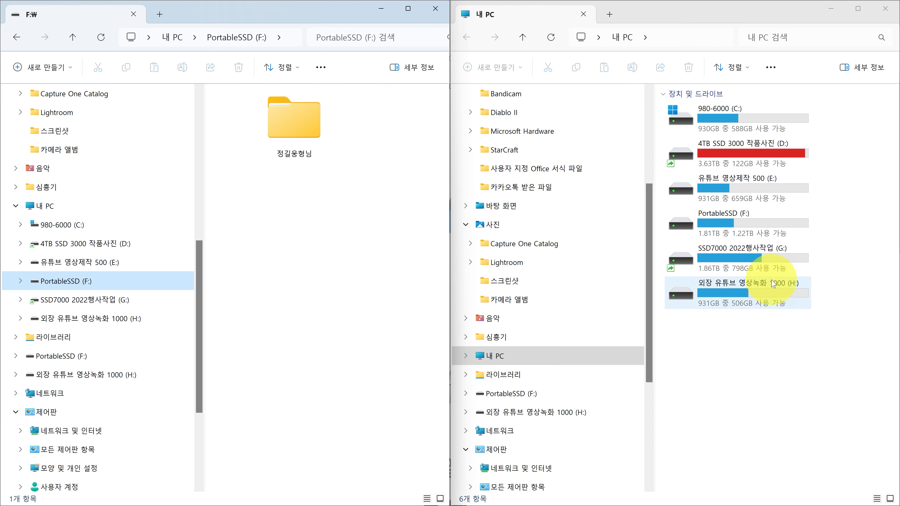
left_click(742, 269)
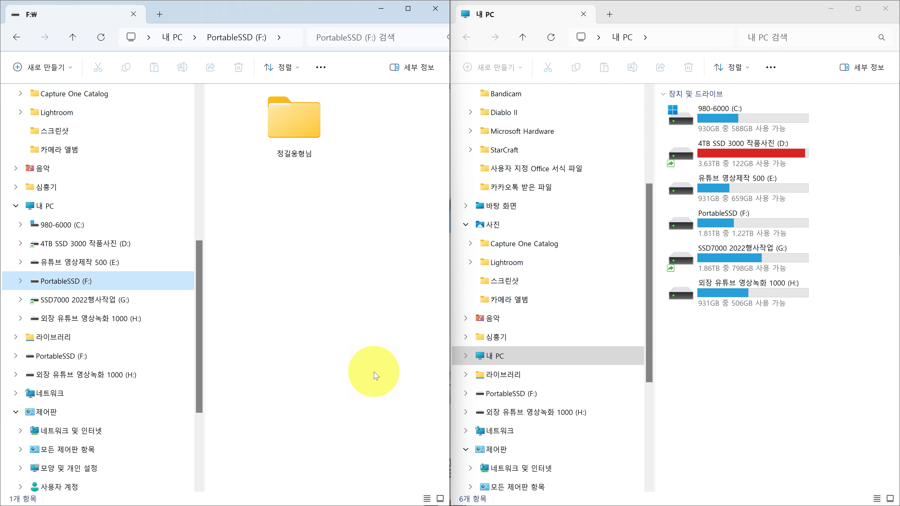
- Switch between Chrome and File Explorer, return to Chrome and open the photo gallery of the OneDrive account
left_click(462, 493)
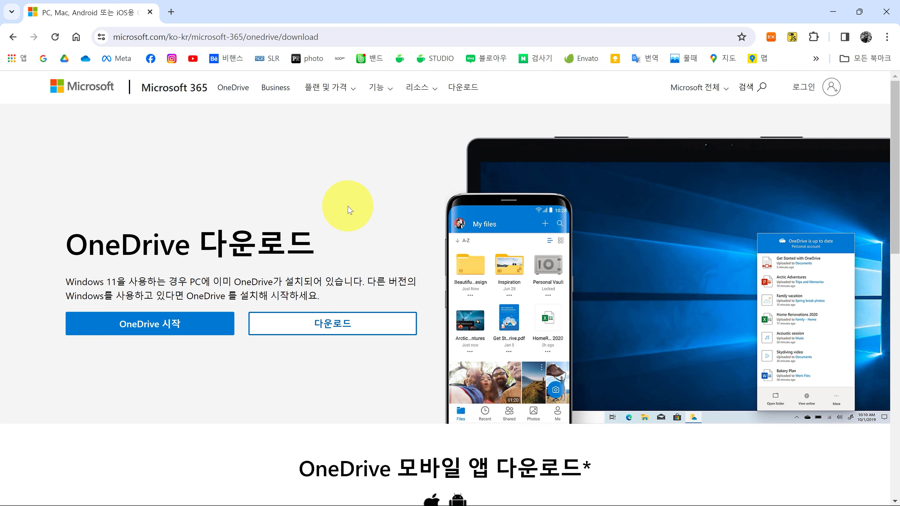
left_click(461, 496)
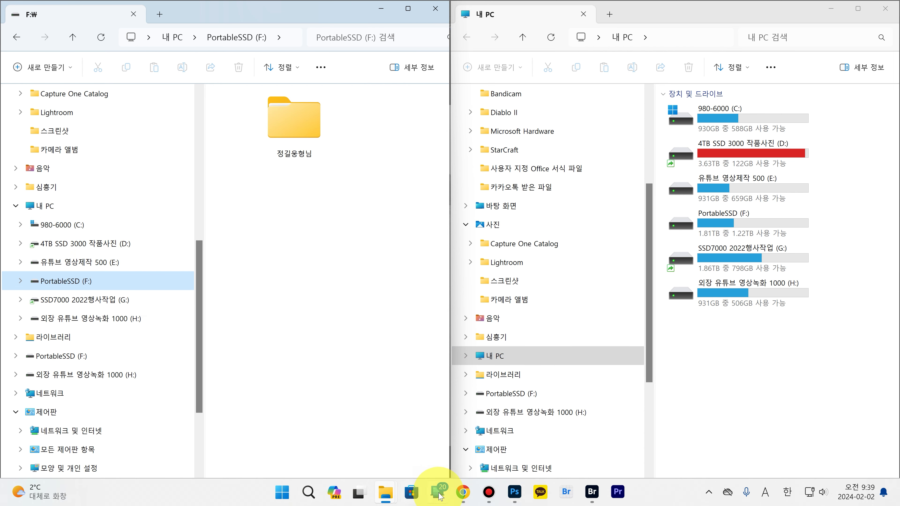
left_click(462, 492)
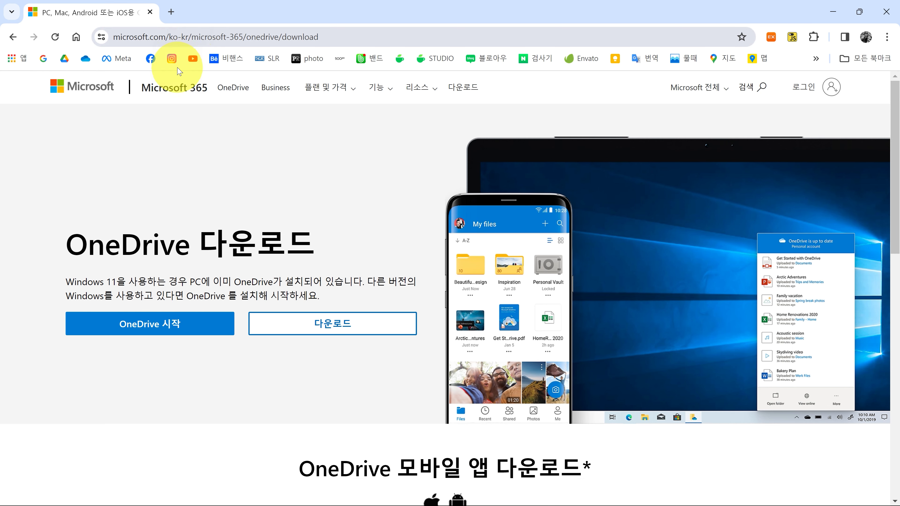
left_click(55, 37)
left_click(86, 58)
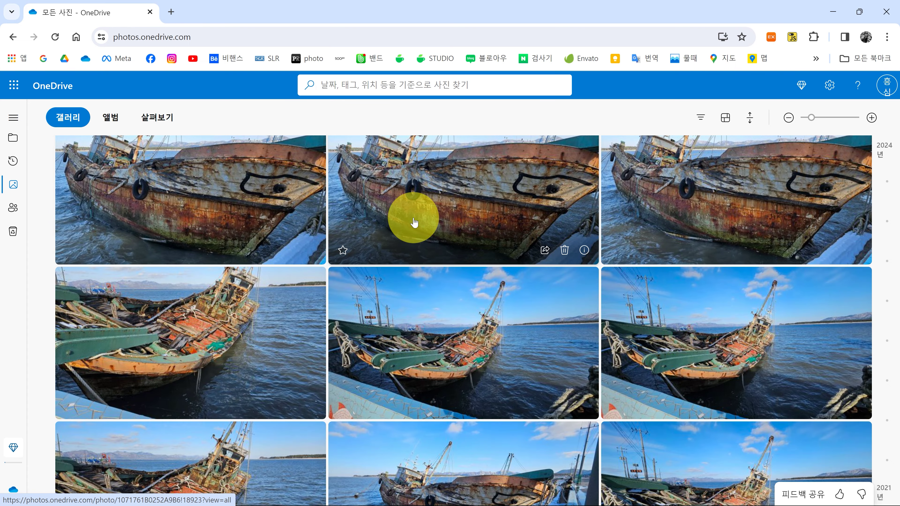
- Select the six ship photos in the two upper visible rows of the OneDrive gallery and browse through the other photos
left_click_drag(236, 219, 855, 407)
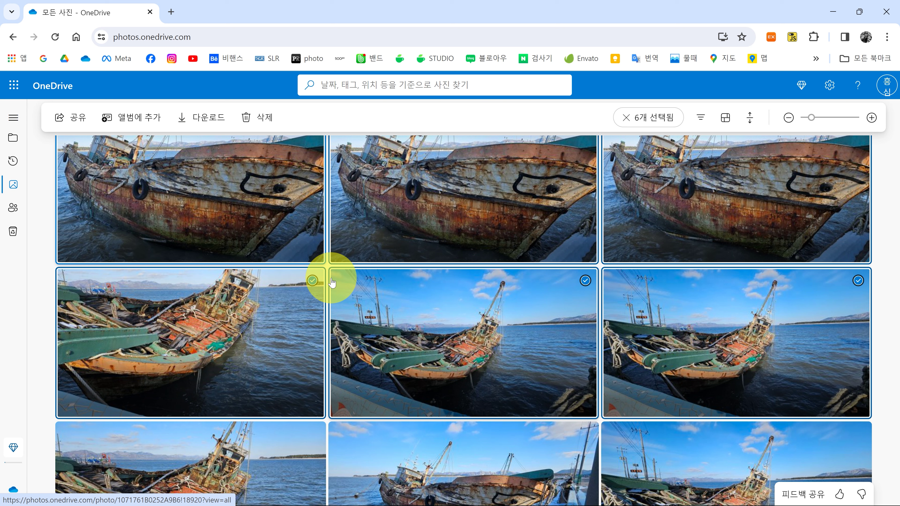
scroll(340, 296, "down", 15)
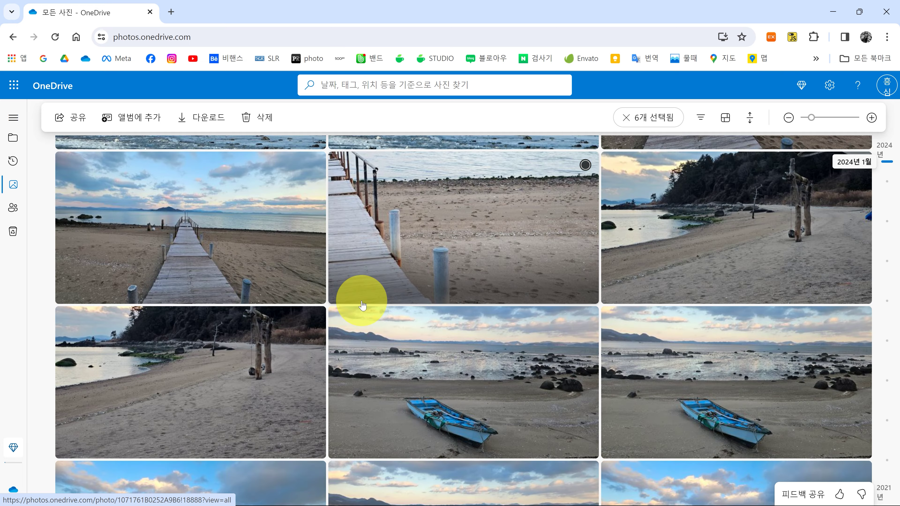
scroll(482, 306, "down", 10)
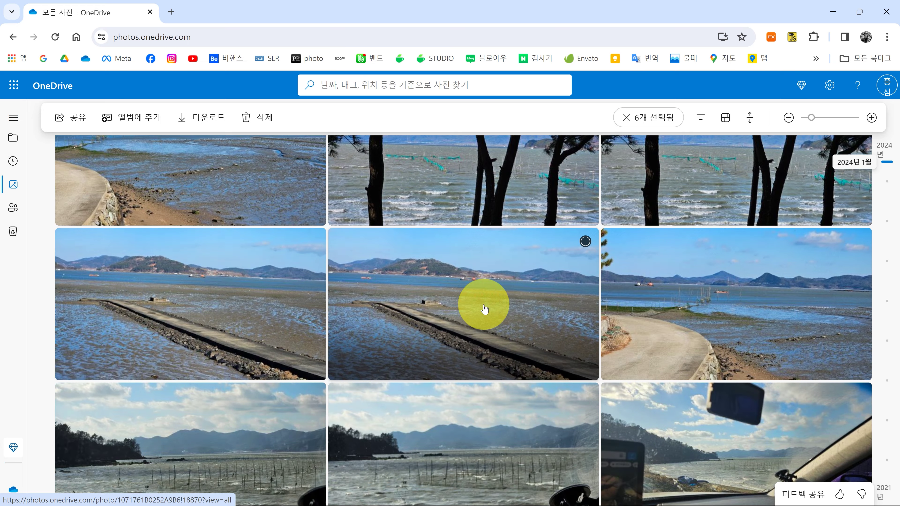
scroll(485, 309, "up", 6)
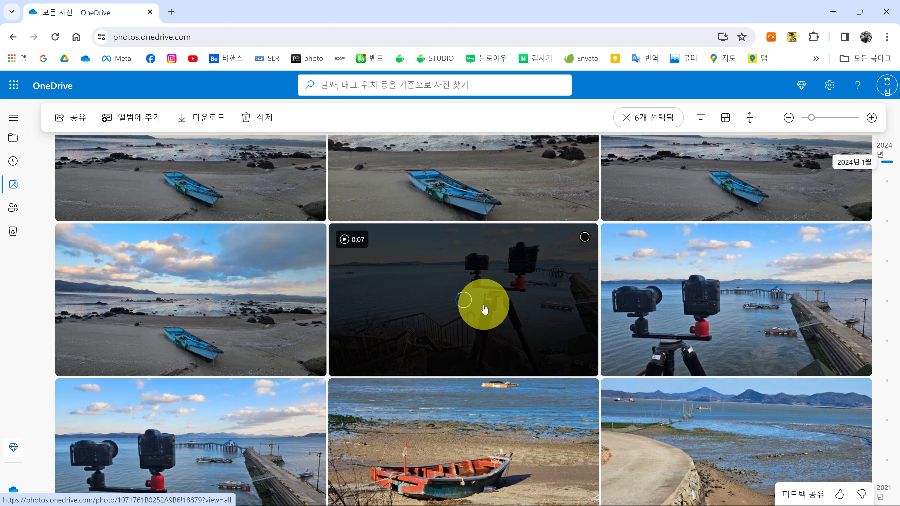
- Look at the open photo in Photoshop and switch back to the F: and 내 PC File Explorer windows side by side
mouse_move(439, 500)
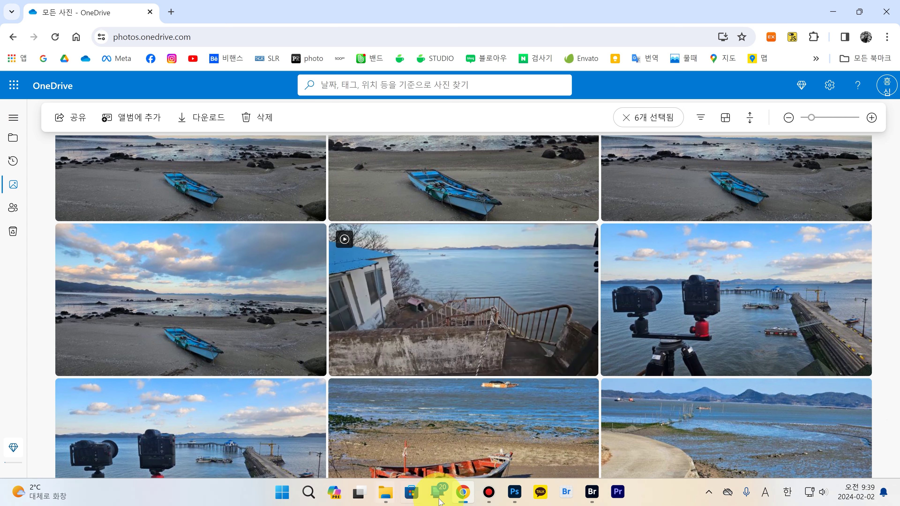
left_click(514, 492)
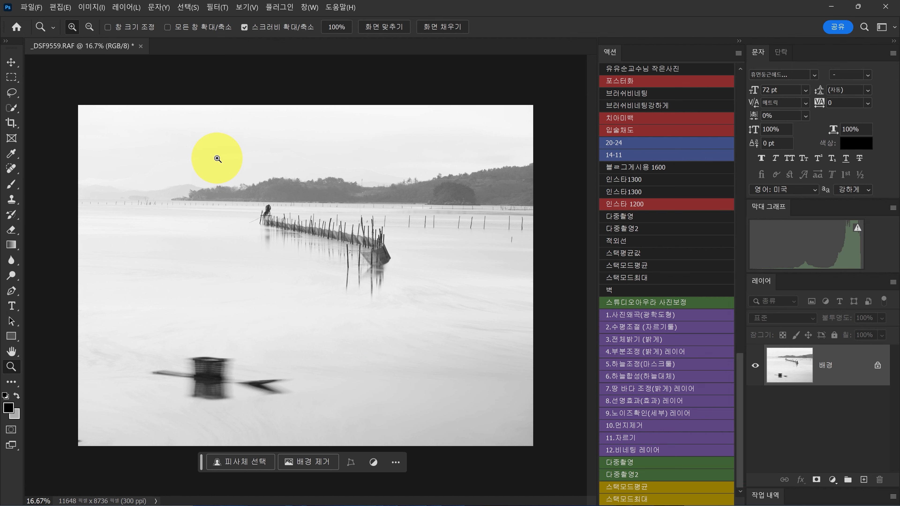
mouse_move(365, 499)
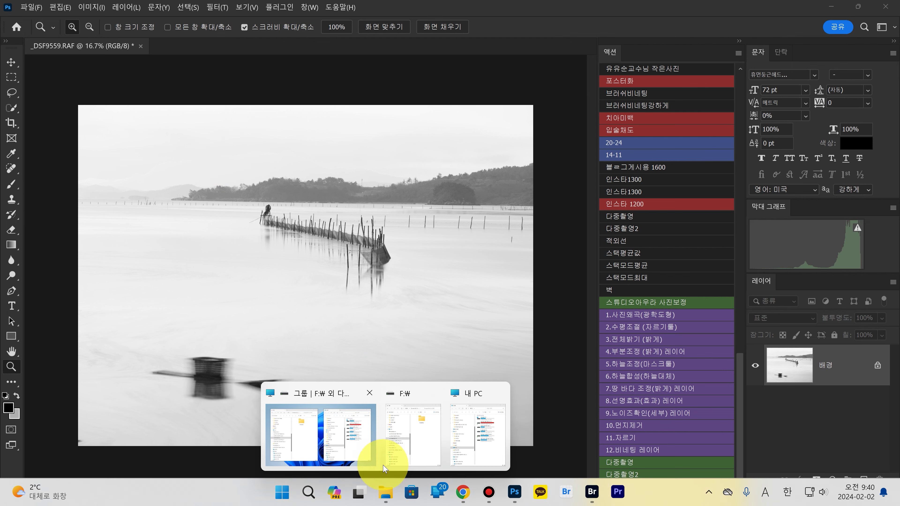
left_click(408, 443)
left_click(473, 438)
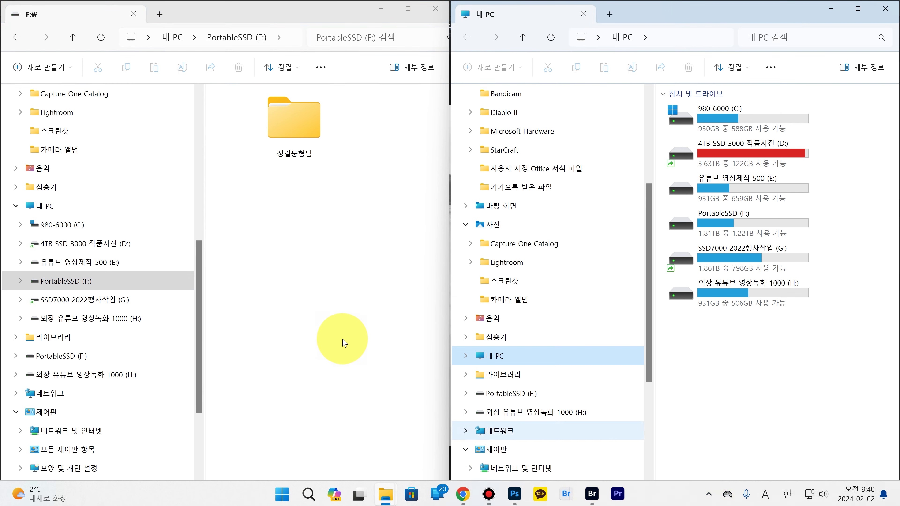
- Show 내 PC in the window displaying PortableSSD (F:) and check the free space of the SSD7000 2022행사작업 (G:) drive
left_click(53, 206)
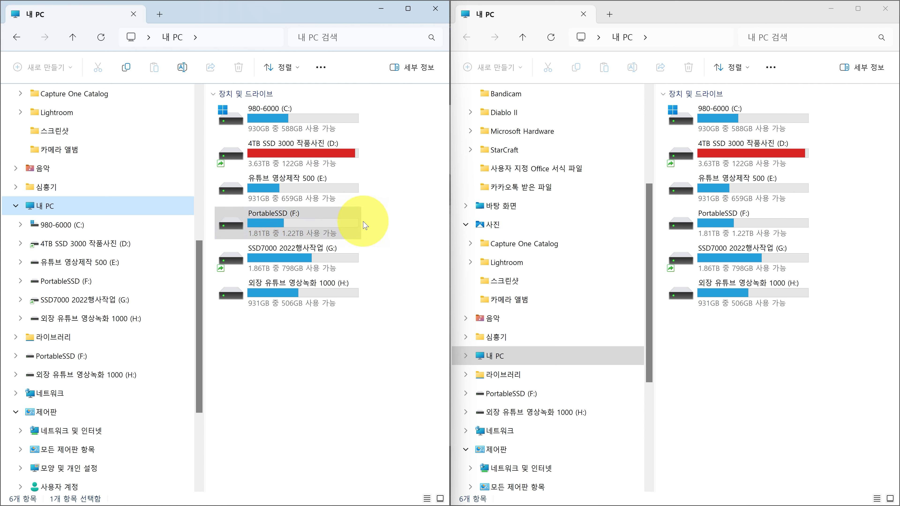
mouse_move(356, 226)
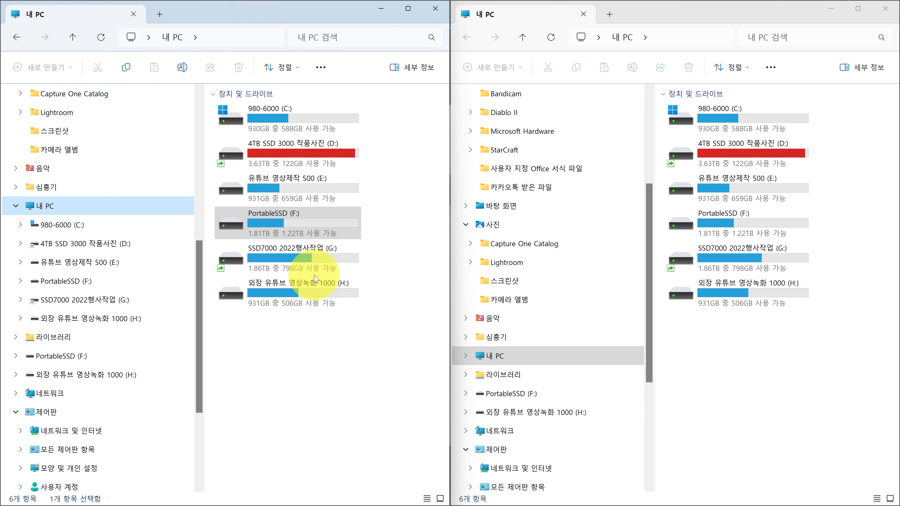
mouse_move(320, 255)
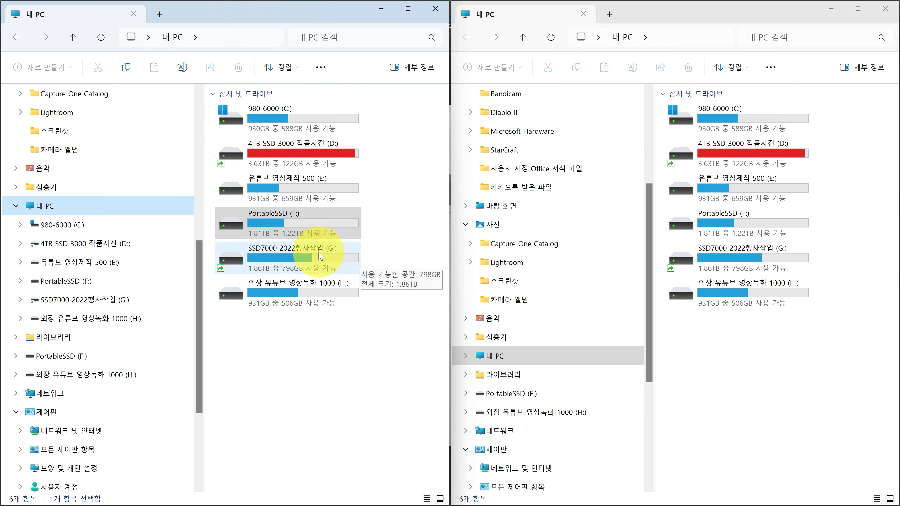